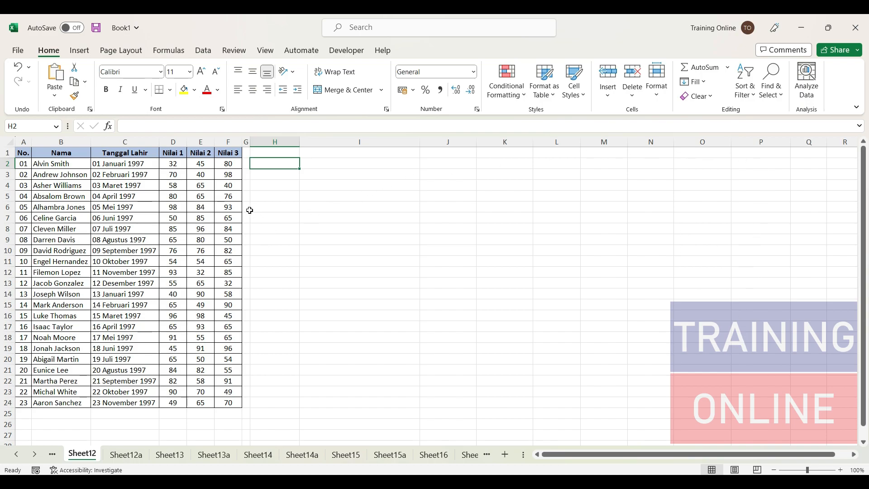
Look over the Nama, Tanggal Lahir, Nilai 1, Nilai 2 and Nilai 3 columns of the data table
drag(67, 153, 44, 392)
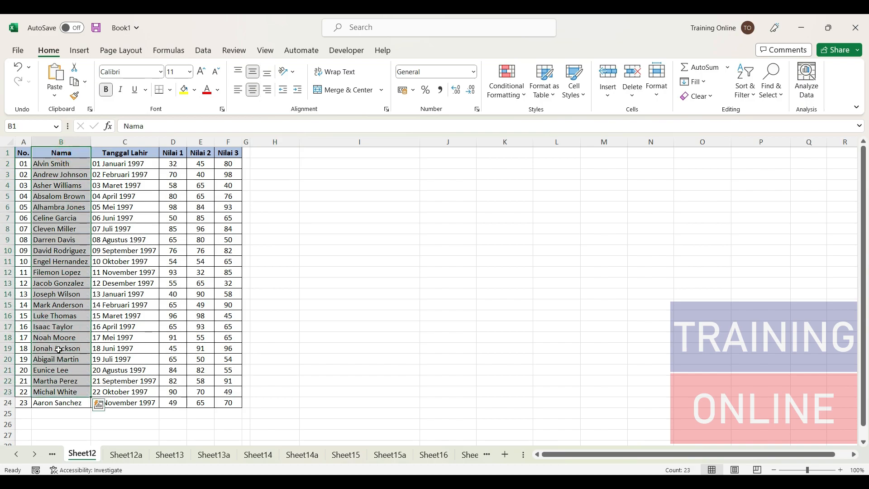
drag(127, 152, 127, 310)
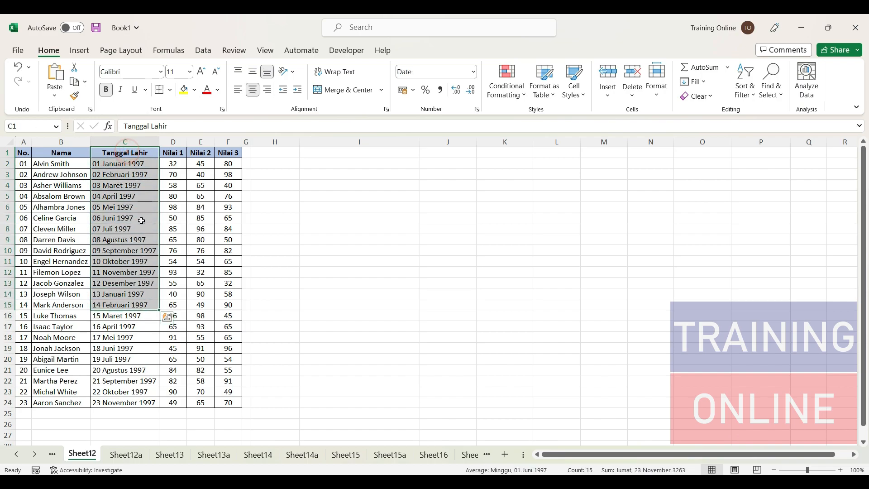
ctrl+click(173, 152)
drag(173, 152, 195, 296)
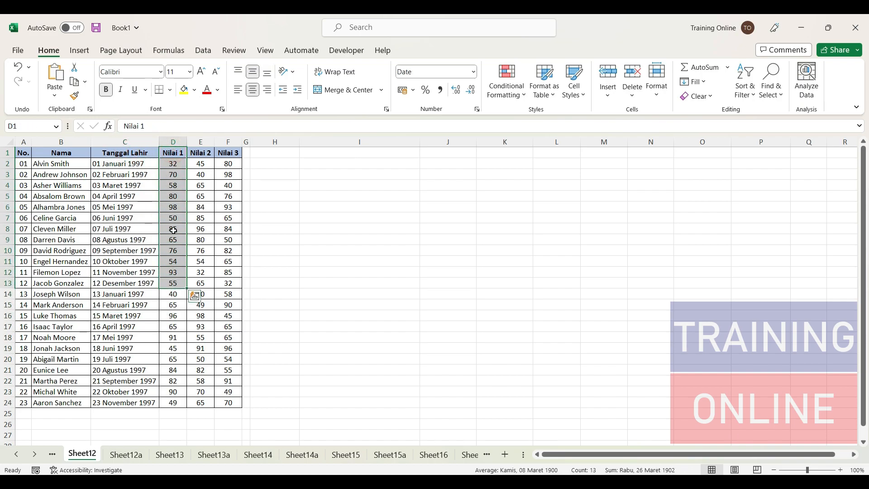
drag(200, 153, 200, 285)
drag(228, 153, 187, 347)
click(144, 300)
drag(61, 153, 64, 359)
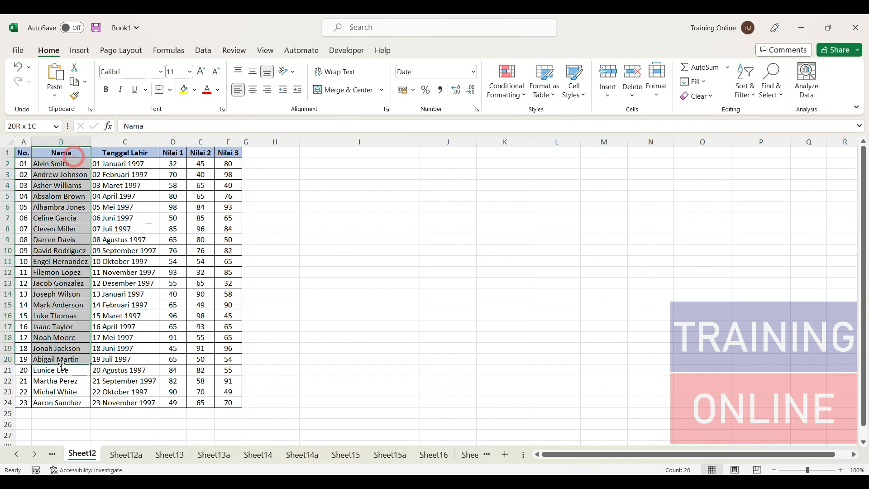
Enter the title INDEX-MATCH in H2 and the label NAMA in H3
click(284, 165)
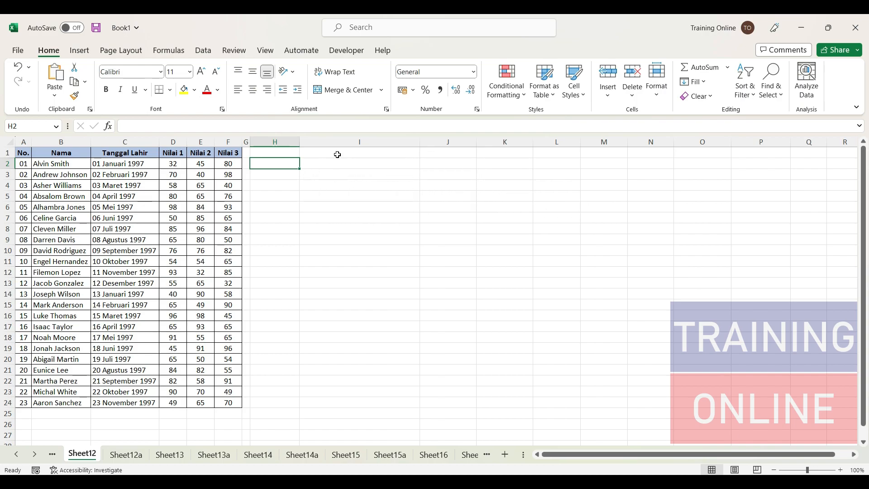
text(INDEX)
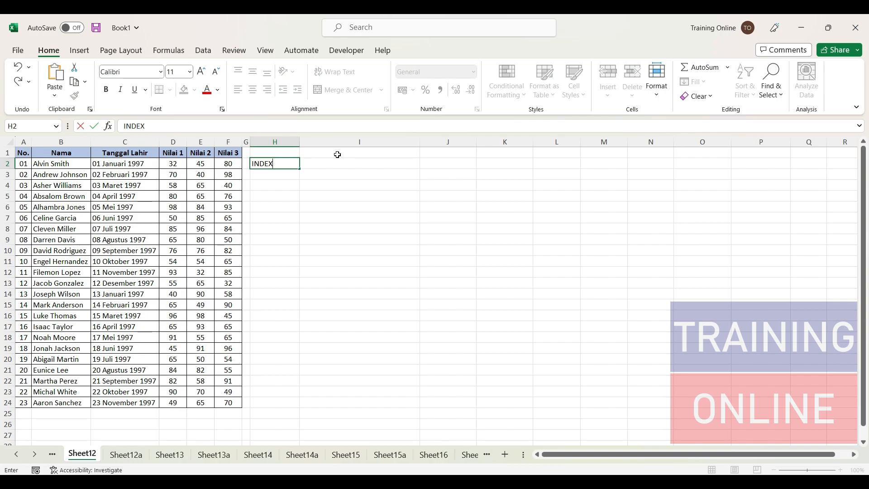
key(BackSpace)
text(KS-)
text(MATCH)
key(BackSpace)
key(BackSpace)
key(BackSpace)
key(BackSpace)
key(BackSpace)
key(BackSpace)
key(BackSpace)
key(BackSpace)
text(X-MATCH)
key(Return)
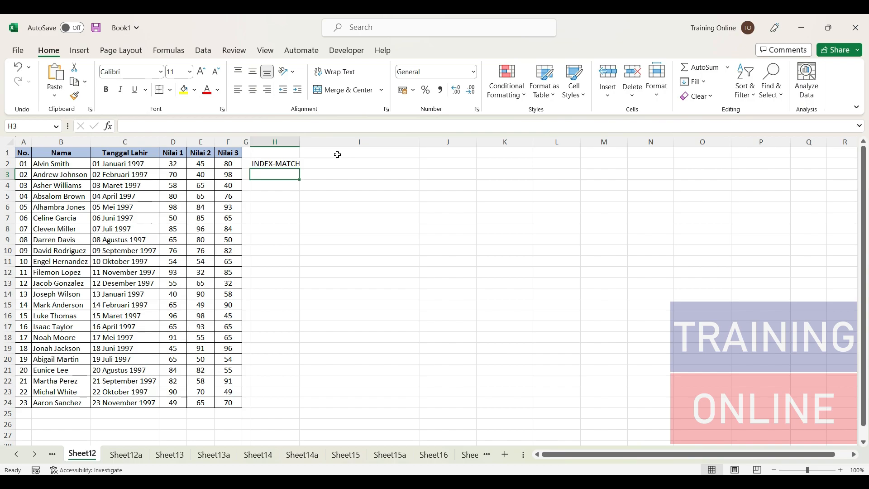
text(NAMA)
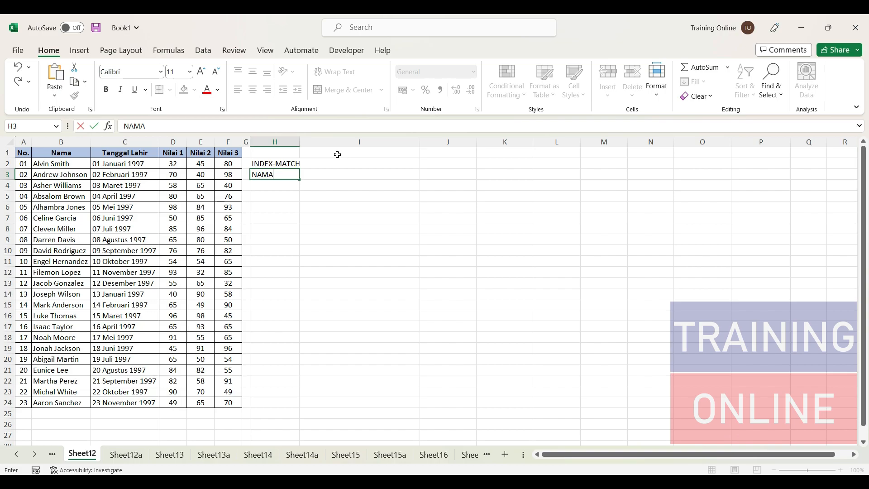
Add list data validation to cell I3 with the names in =$B$2:$B$24 as its source
click(349, 175)
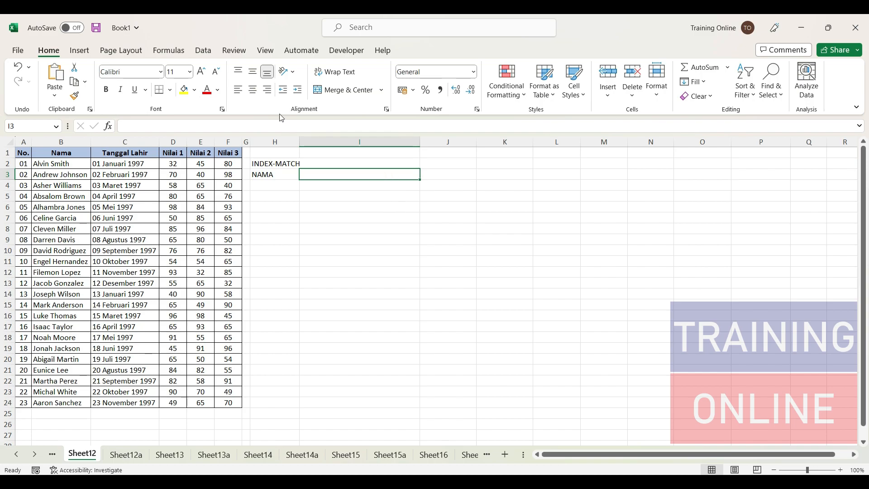
click(203, 50)
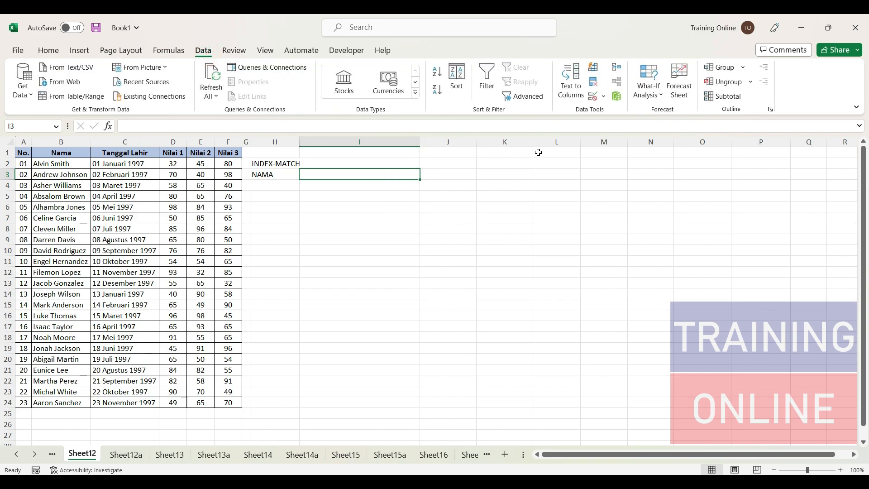
click(593, 97)
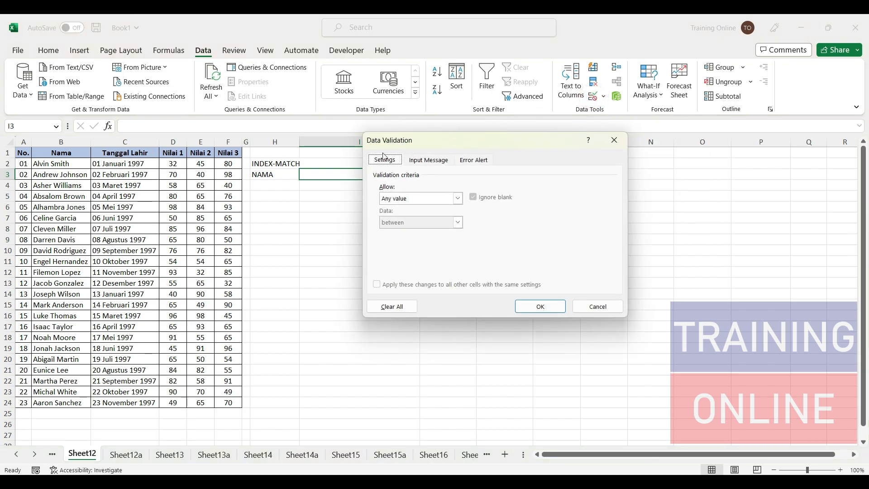
click(412, 198)
click(412, 233)
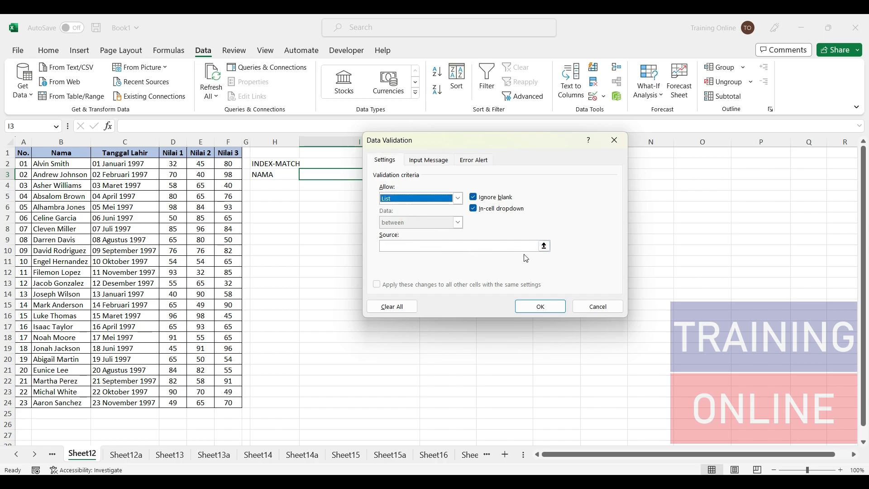
click(544, 246)
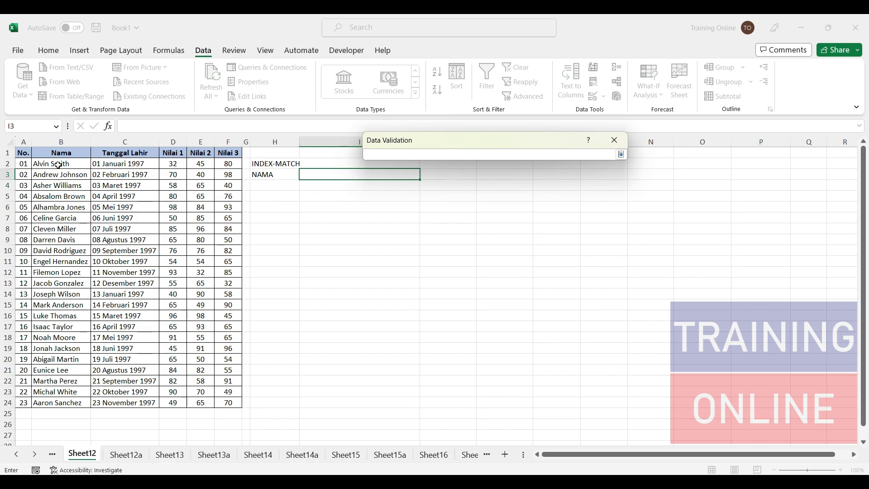
drag(57, 165, 53, 406)
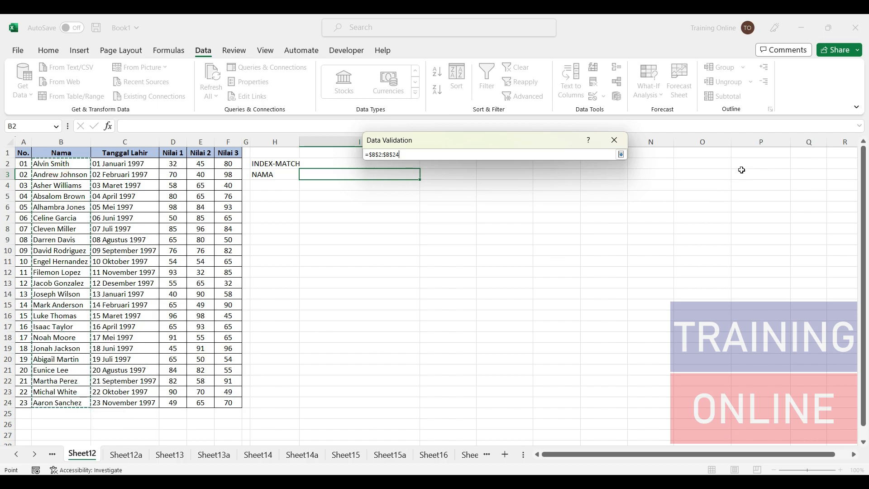
click(620, 155)
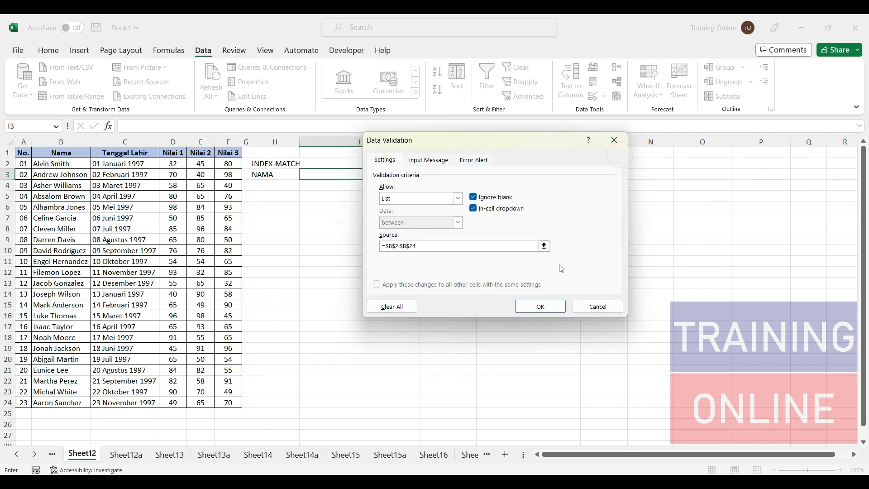
click(542, 306)
click(492, 240)
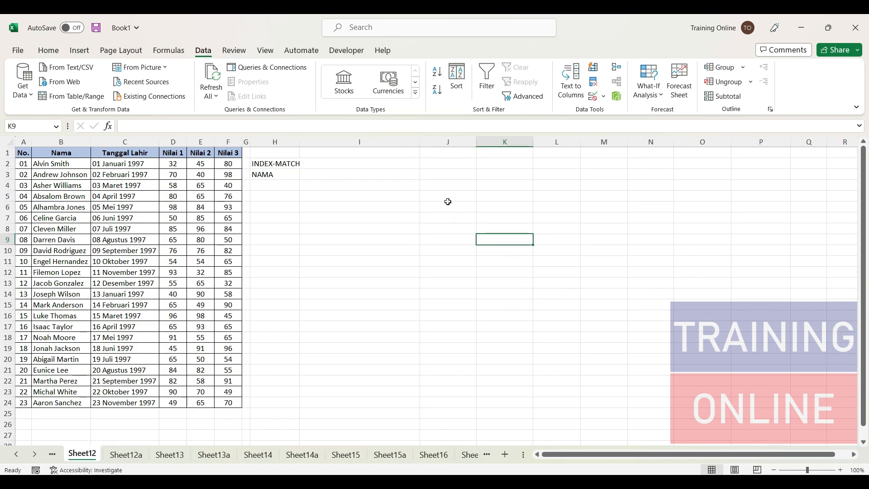
Try different names in the I3 dropdown, ending with the name listed in B10
click(416, 179)
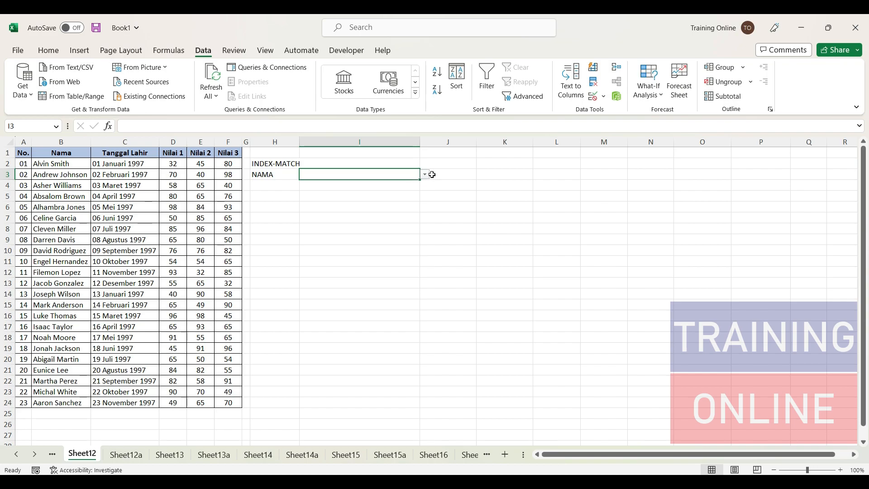
click(426, 174)
click(394, 199)
click(425, 174)
click(374, 209)
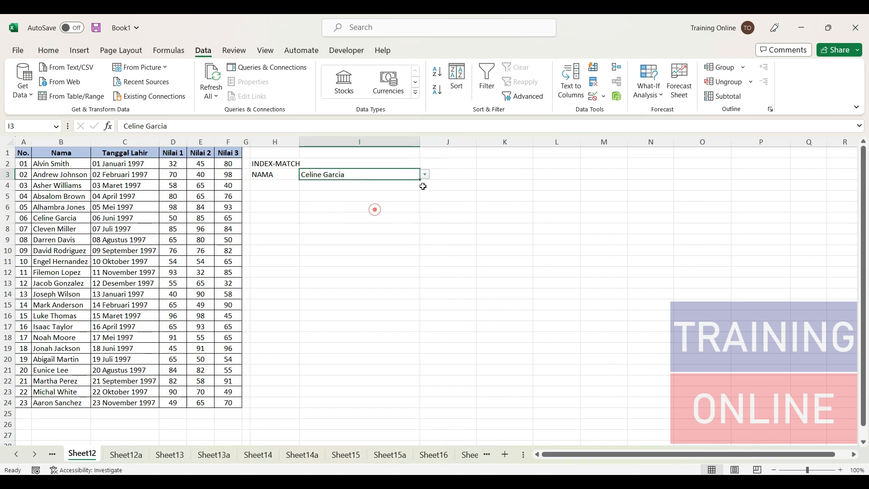
click(423, 176)
click(378, 209)
click(378, 212)
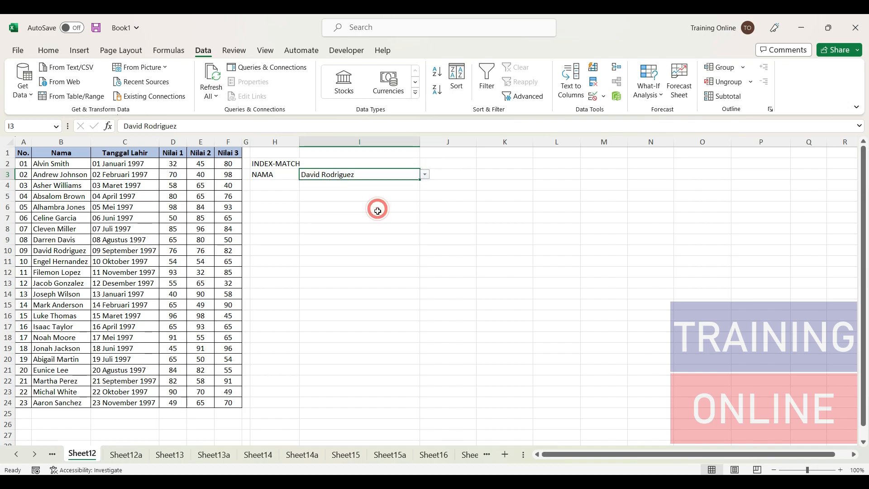
click(302, 212)
click(286, 174)
drag(286, 173, 338, 174)
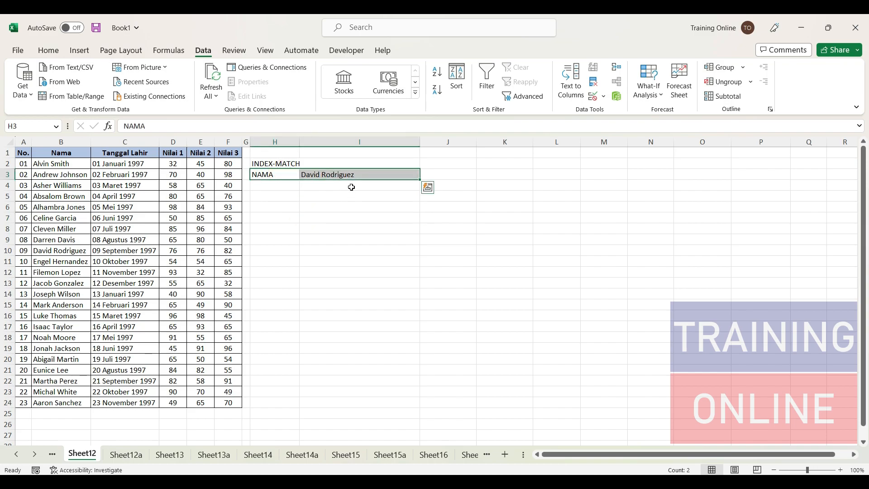
click(351, 187)
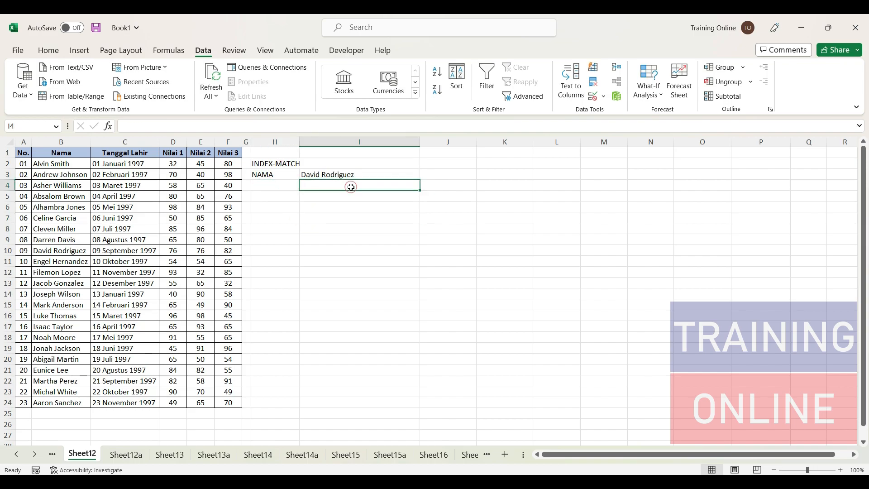
click(287, 186)
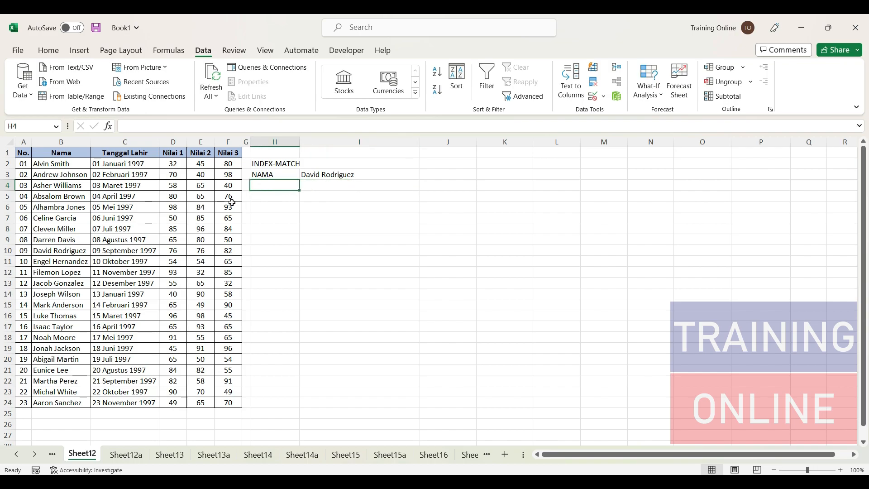
drag(288, 203, 294, 213)
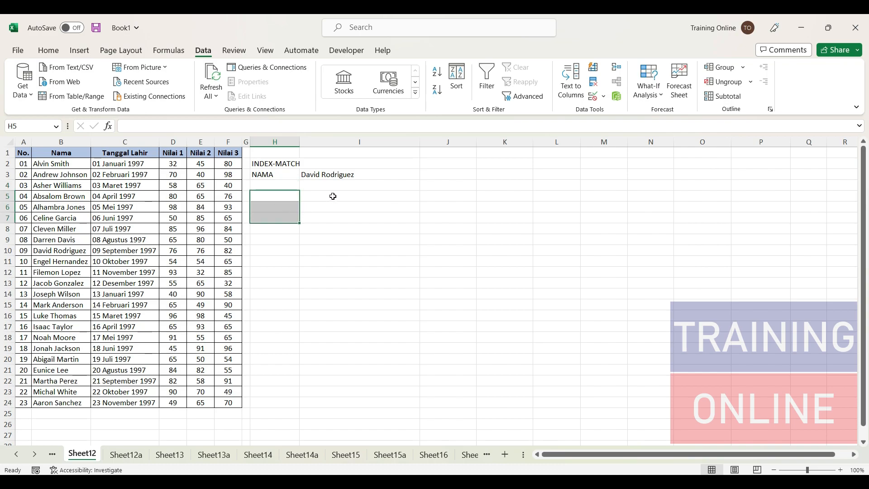
click(347, 175)
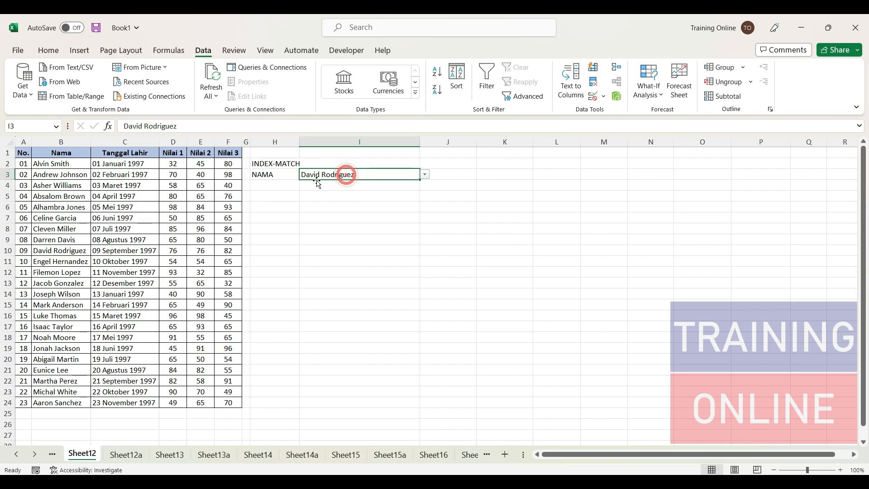
Enter the label TANGGAL LAHIR in H4 and widen column H to fit it
click(289, 186)
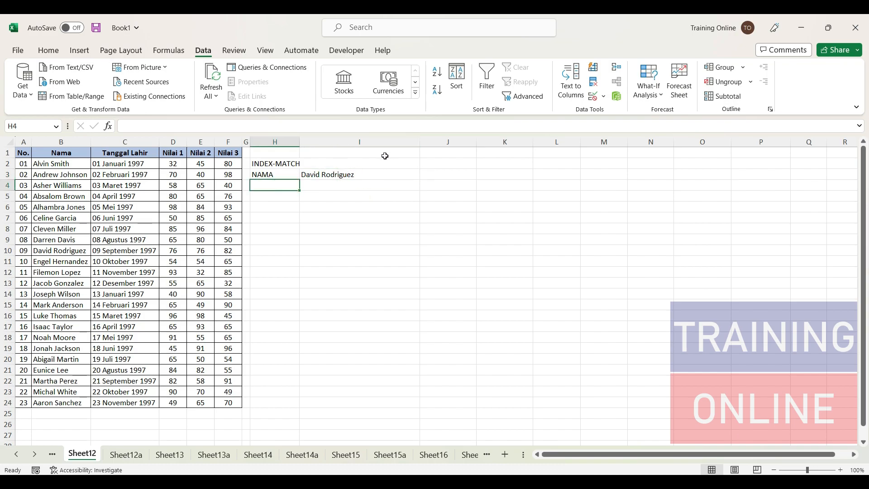
text(TAN)
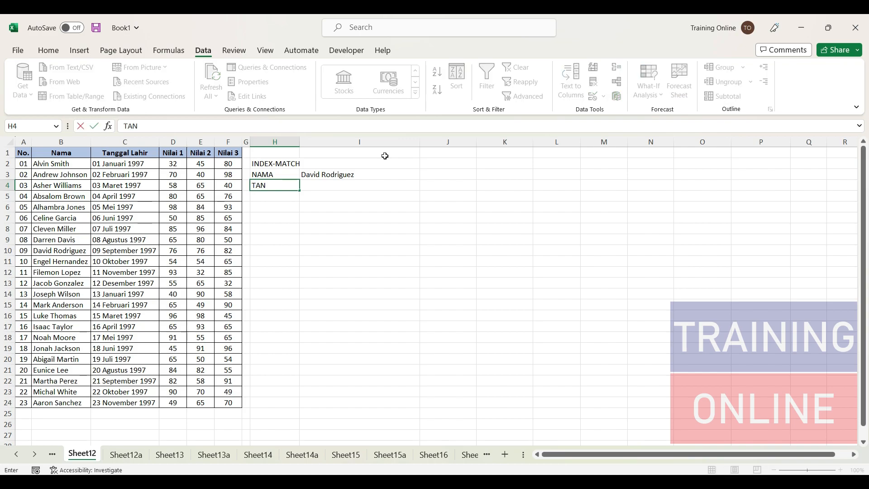
text(GGAL LAHIR)
click(386, 194)
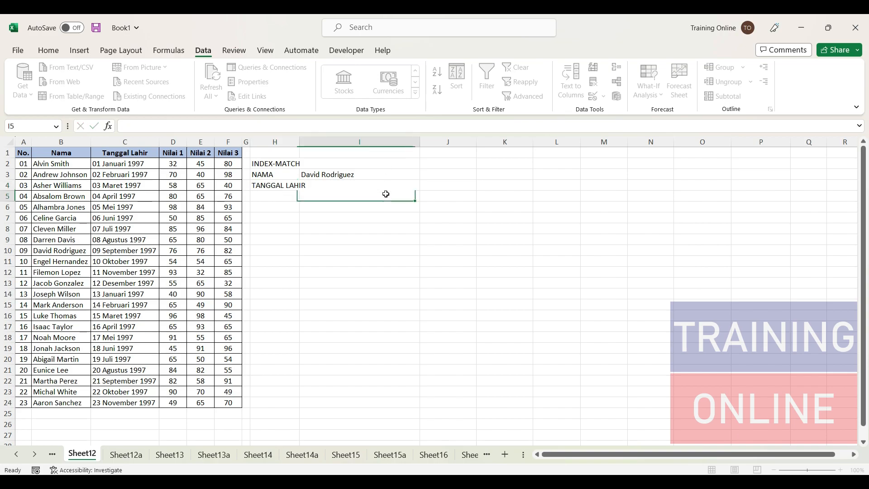
drag(300, 141, 309, 142)
click(317, 228)
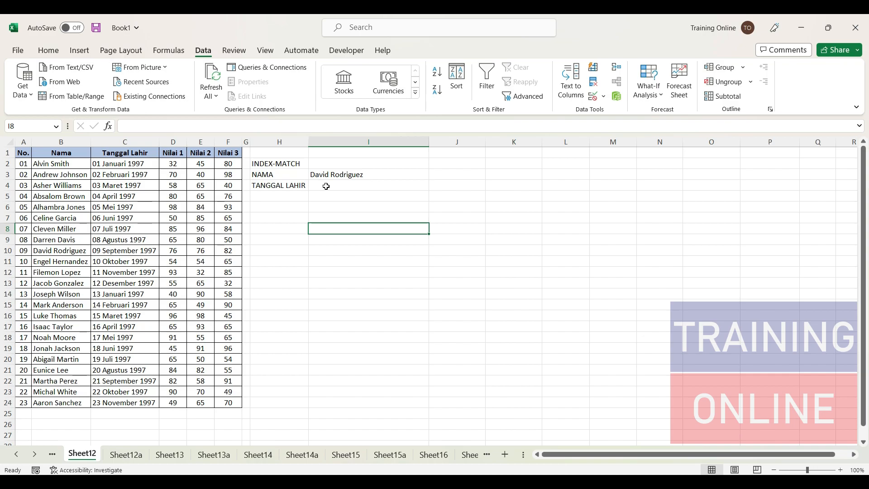
Start an INDEX formula in I4 with the birth dates in $C$2:$C$24 as its array
click(326, 186)
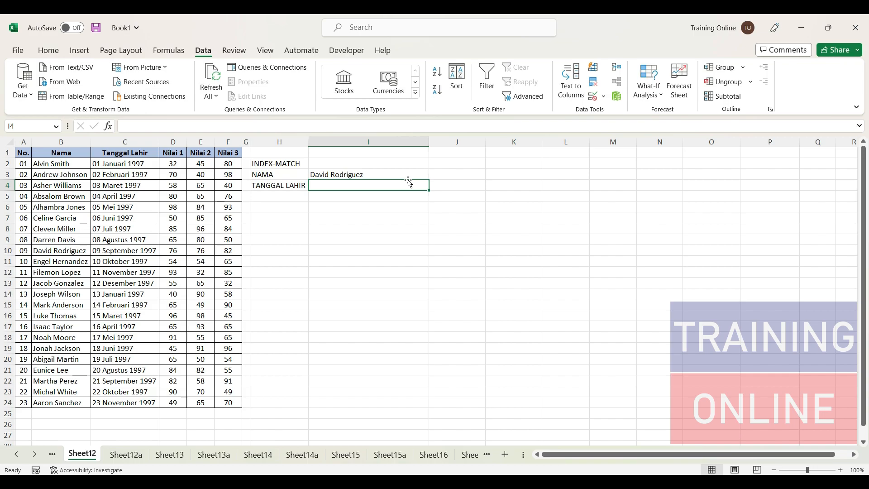
text(=)
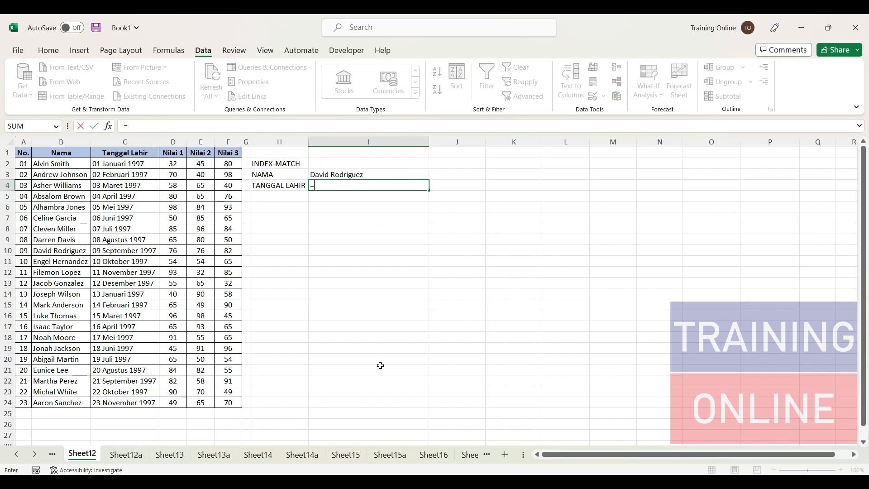
text(INDEX)
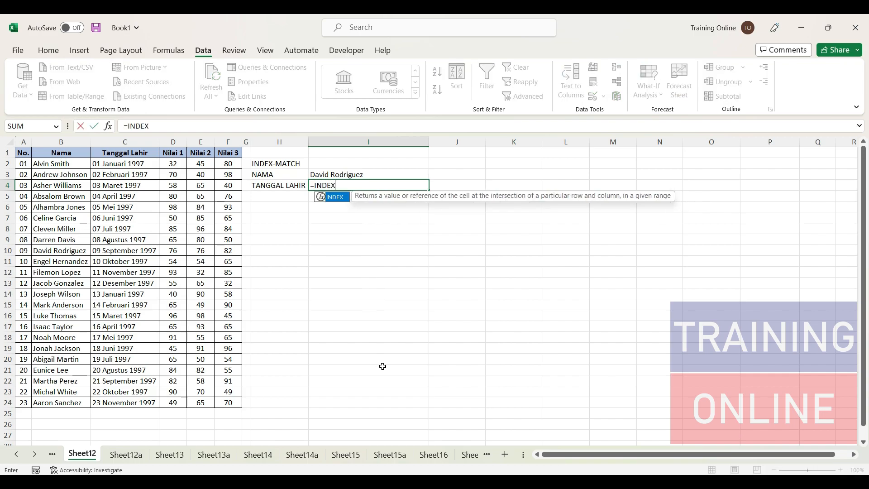
text(()
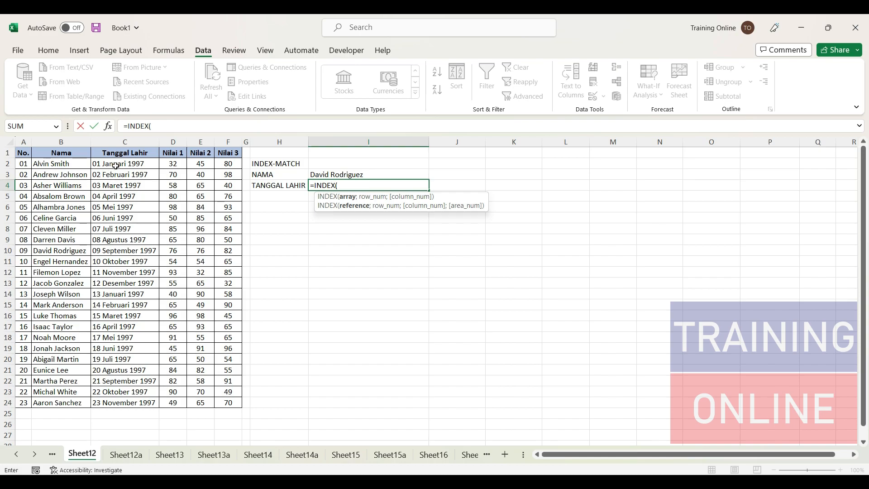
drag(118, 164, 147, 402)
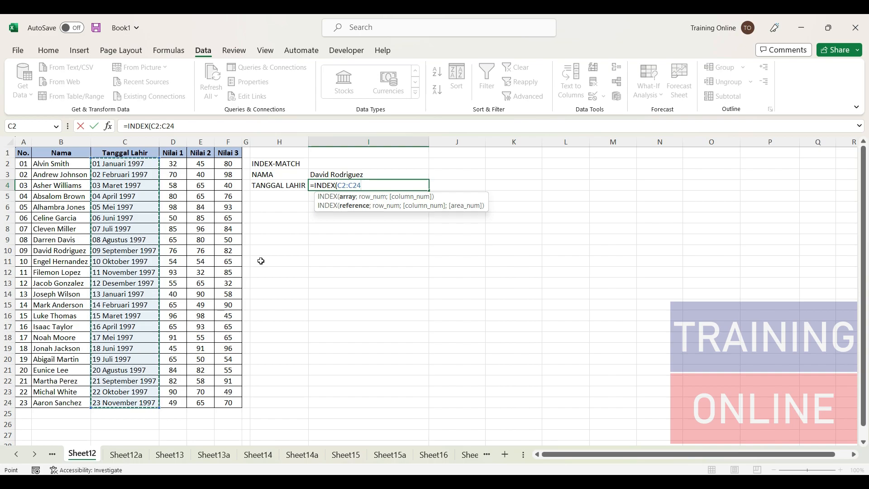
key(F4)
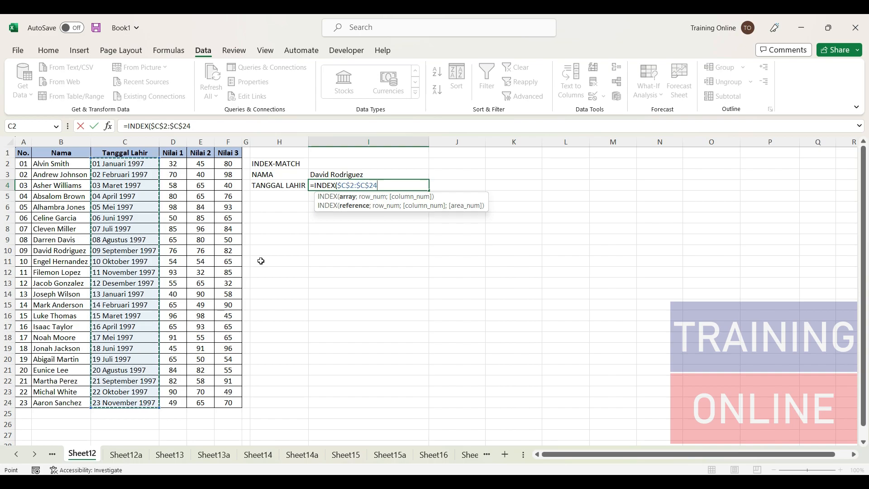
text(;)
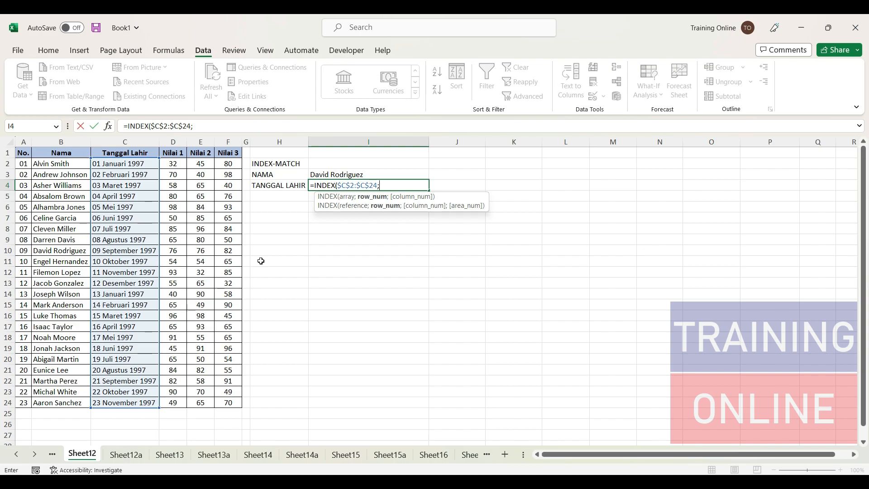
Complete the I4 formula with MATCH(I3;$B$2:$B$24;0) as the row number and enter it
text(MATCH()
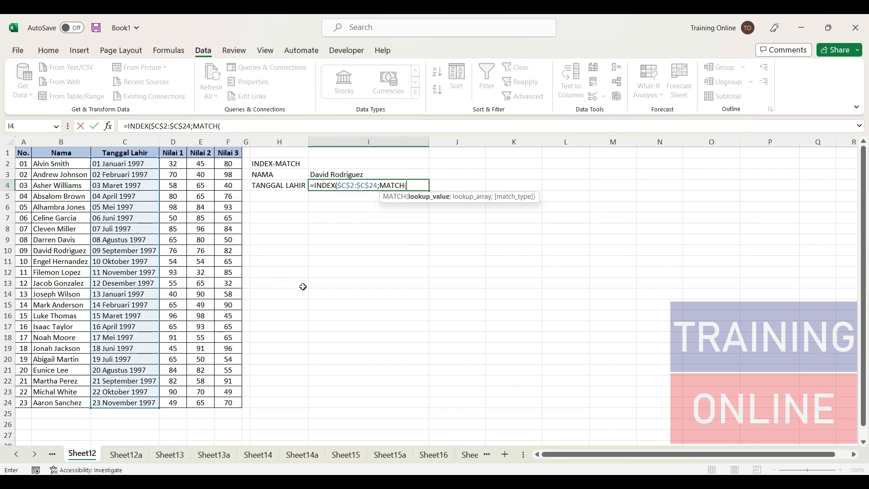
click(380, 175)
text(;)
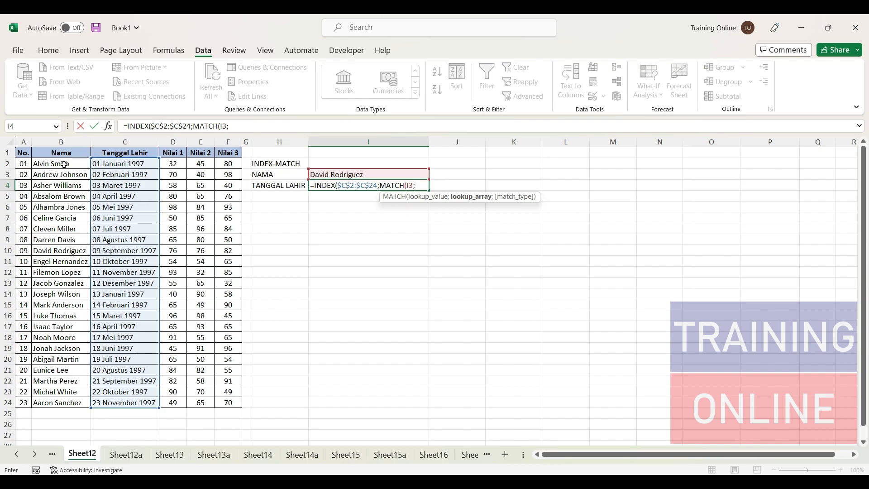
drag(63, 165, 45, 404)
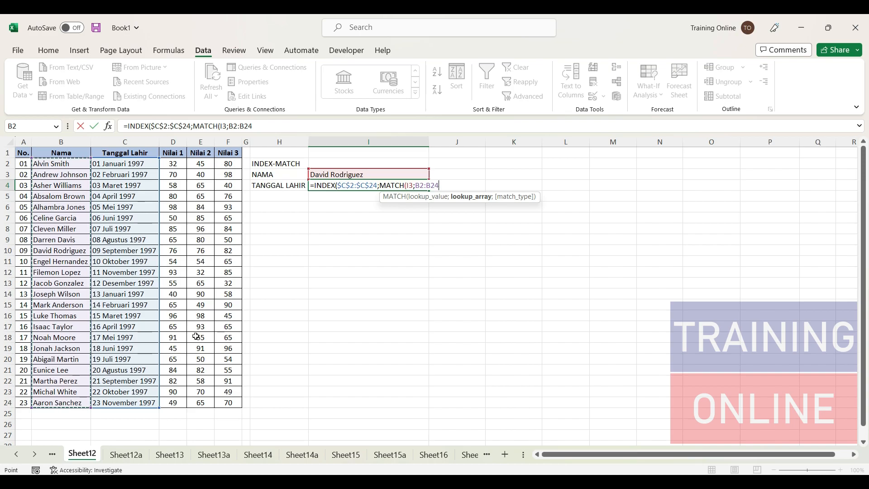
key(F4)
text(;)
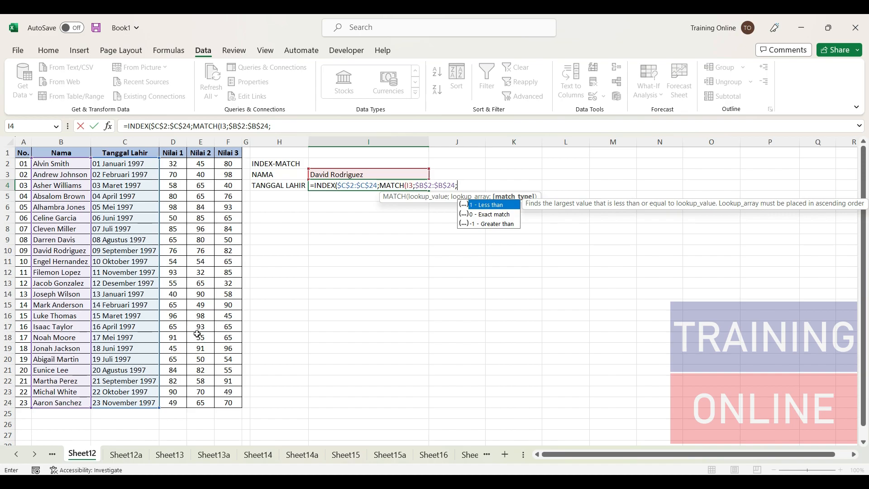
text(0))
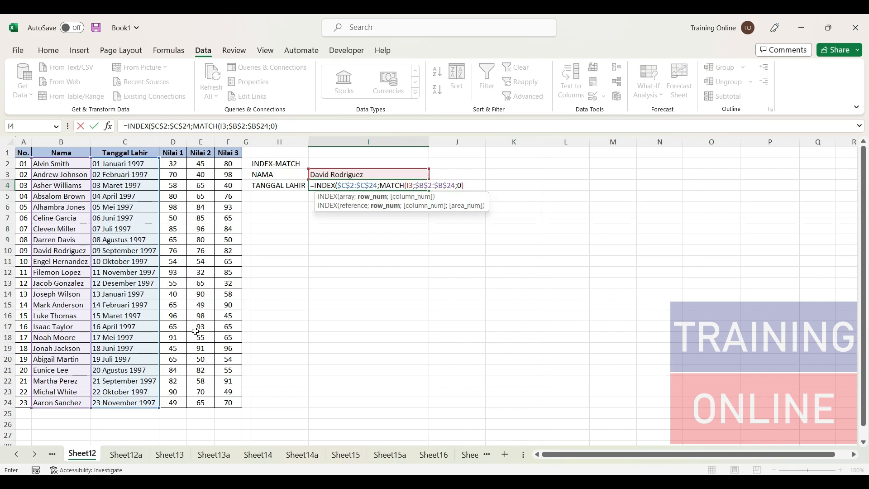
text())
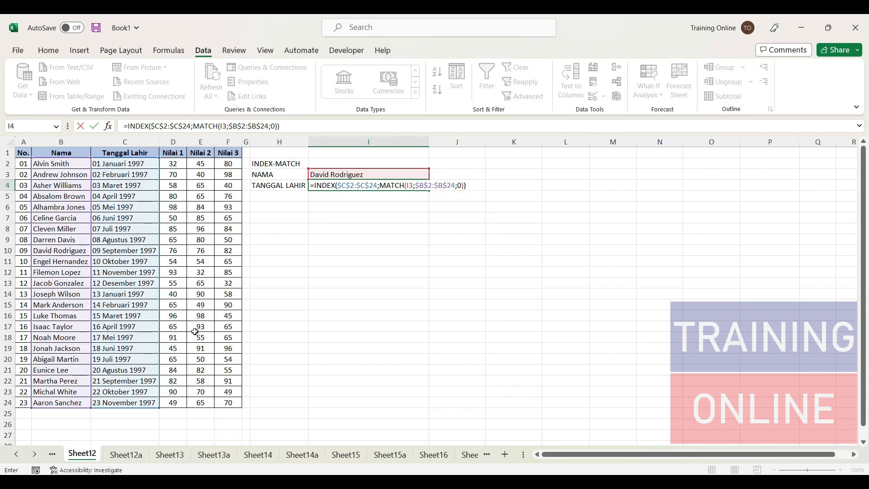
key(Return)
click(367, 226)
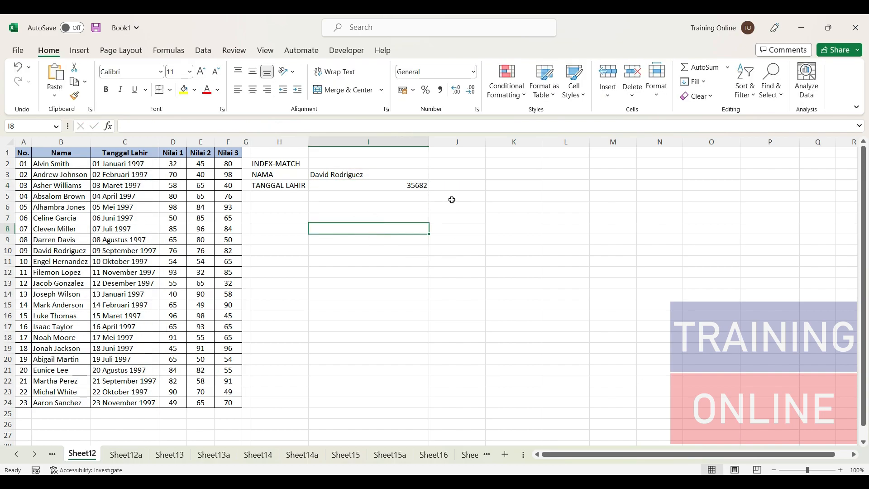
Format I4 as a date of the type *Rabu, 14 Maret 2012 and left-align it
click(423, 187)
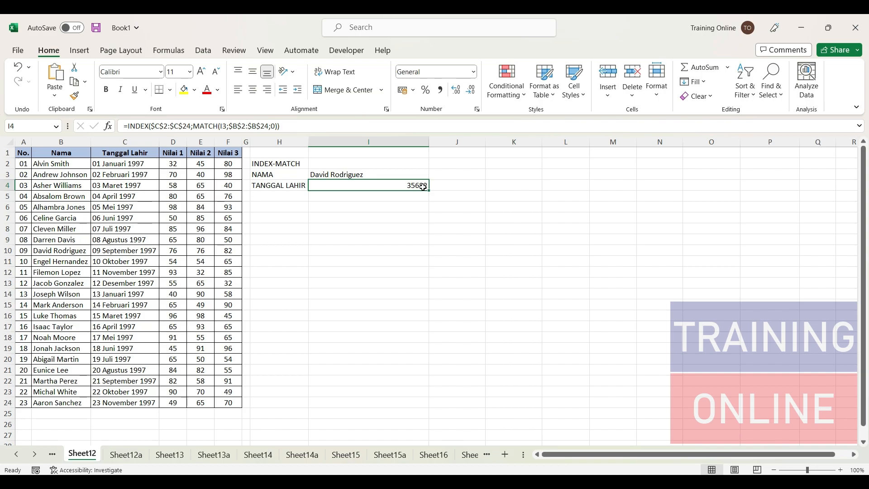
right_click(423, 187)
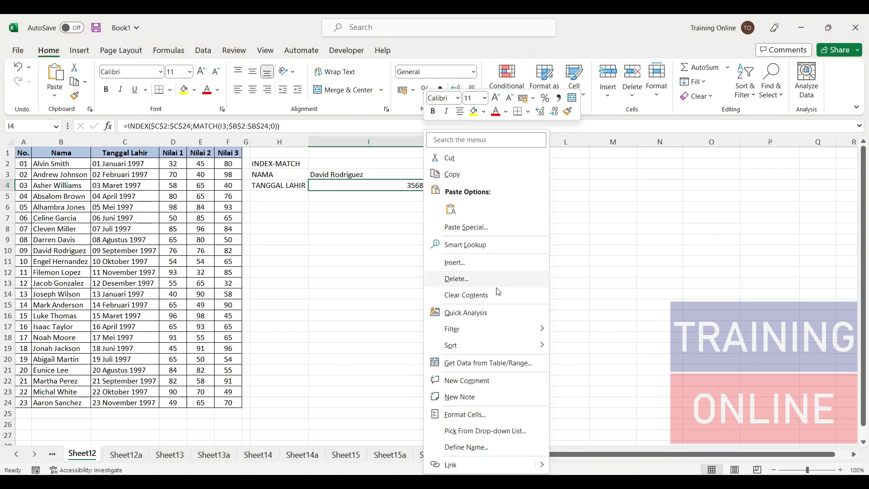
click(505, 421)
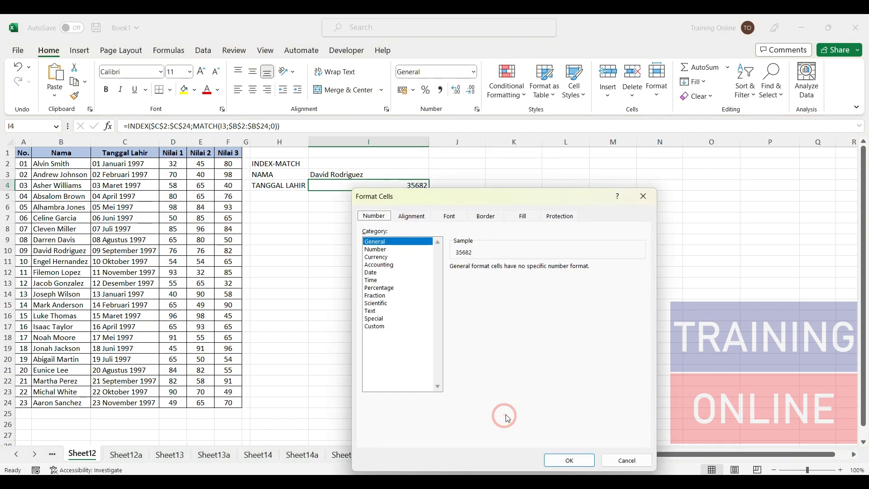
click(379, 273)
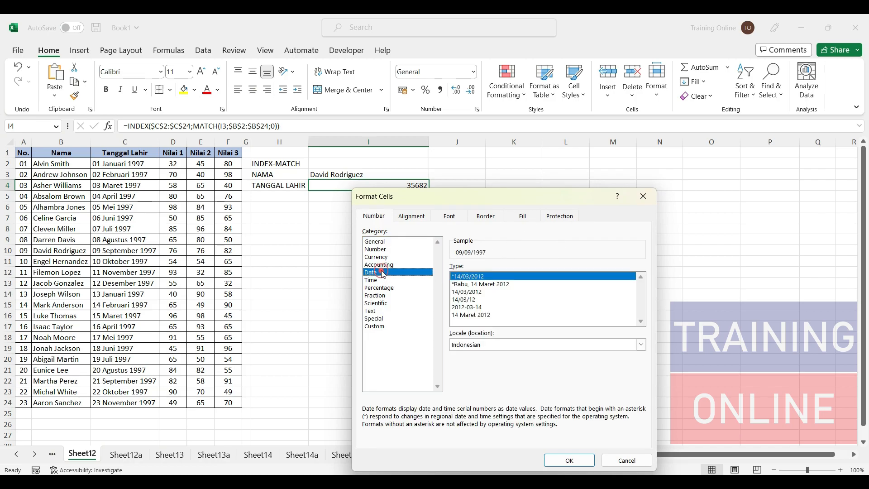
click(499, 285)
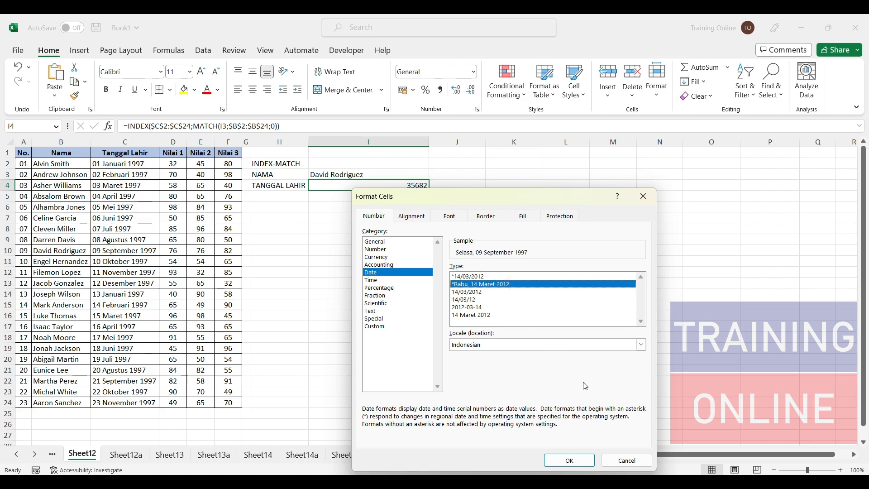
click(584, 461)
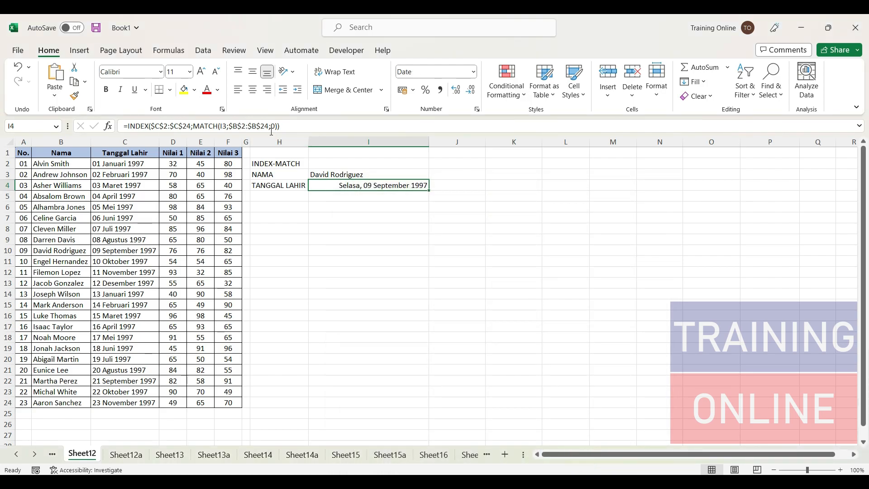
click(237, 93)
click(379, 265)
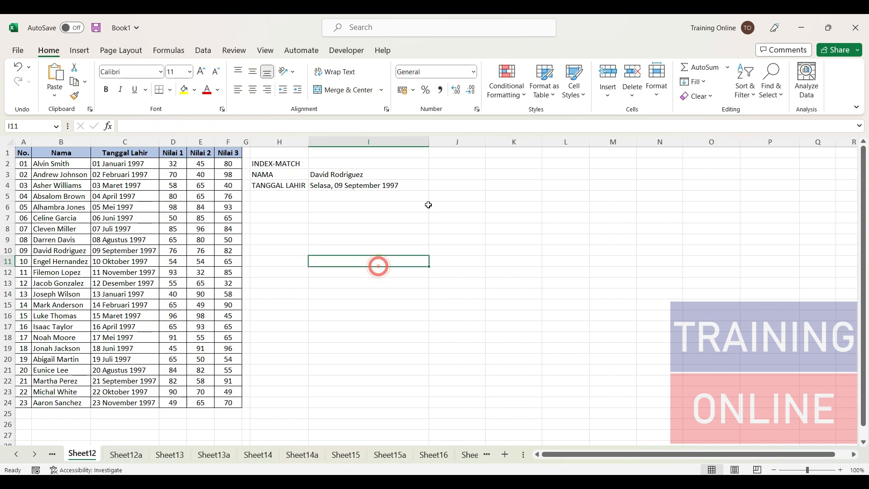
Test the lookup by choosing several names in the I3 dropdown, ending with the name listed in B21
click(415, 175)
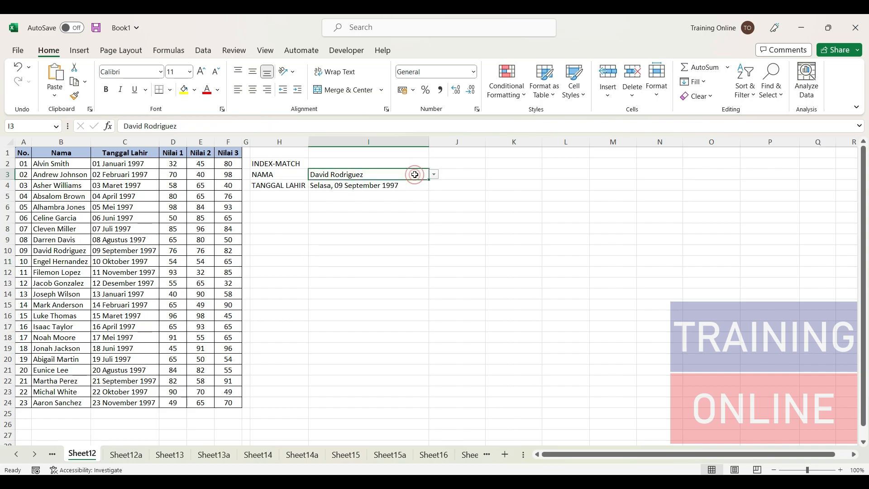
click(433, 175)
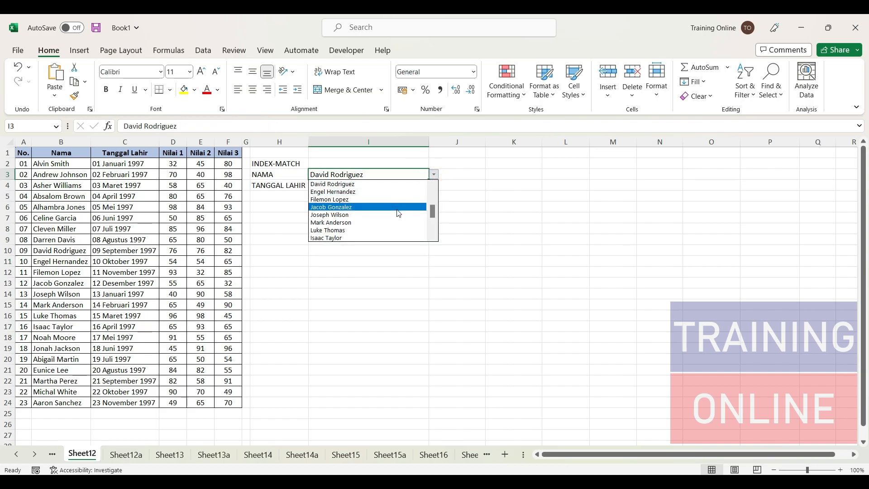
click(398, 207)
click(434, 175)
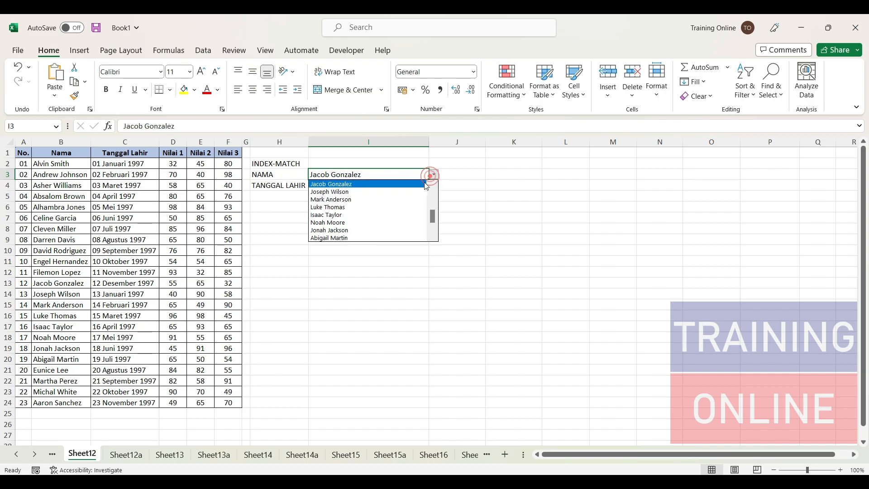
click(382, 228)
click(434, 175)
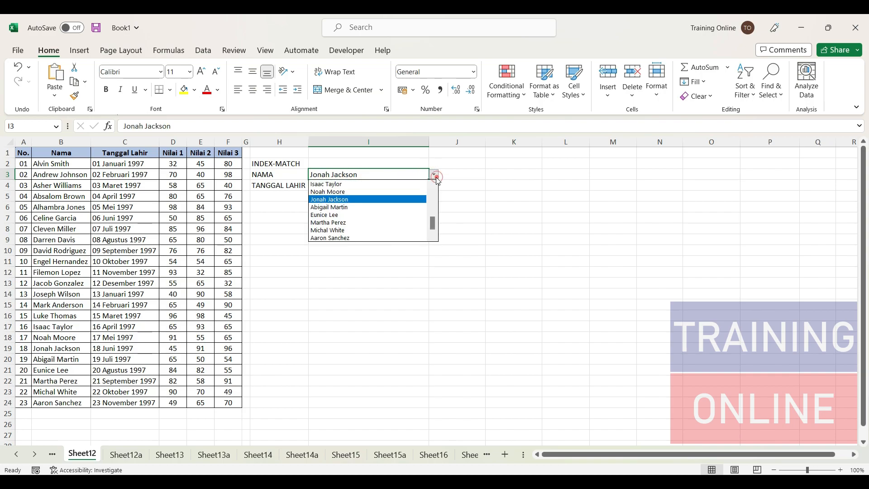
click(391, 235)
click(435, 175)
click(395, 213)
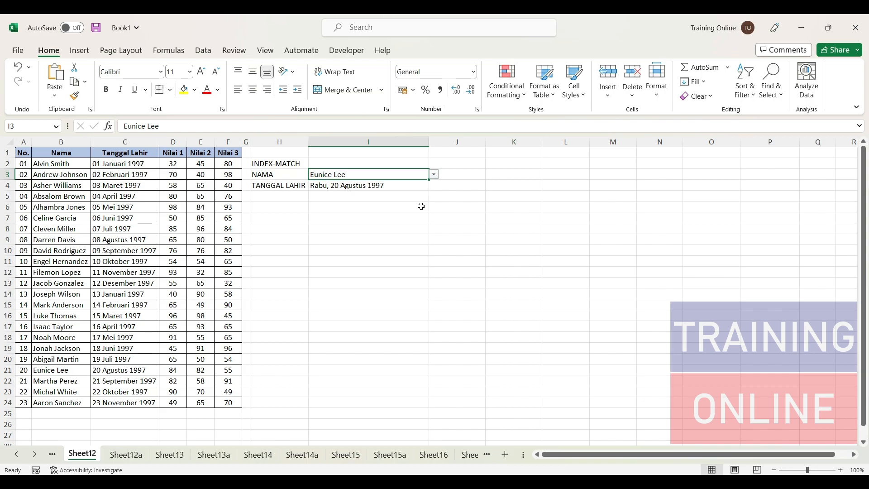
click(330, 231)
Enter the labels NILAI 1, NILAI 2 and NILAI 3 in H5, H6 and H7
click(299, 196)
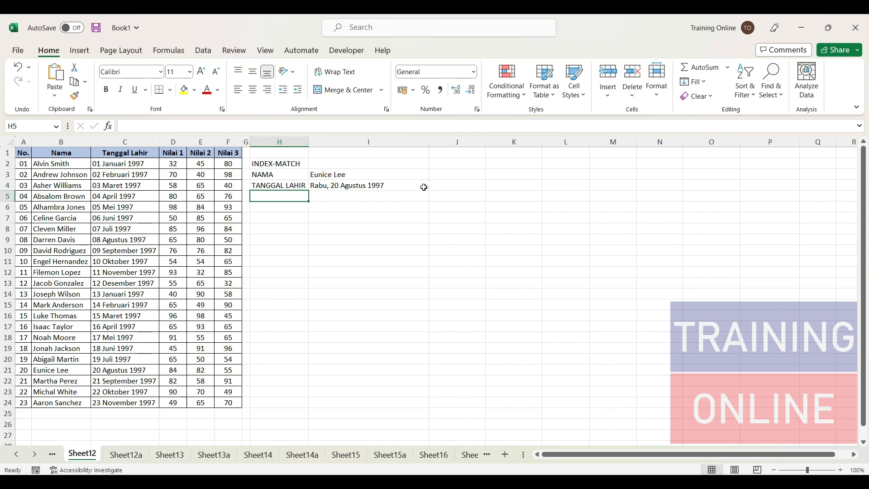
key(Caps_Lock)
text(I)
key(BackSpace)
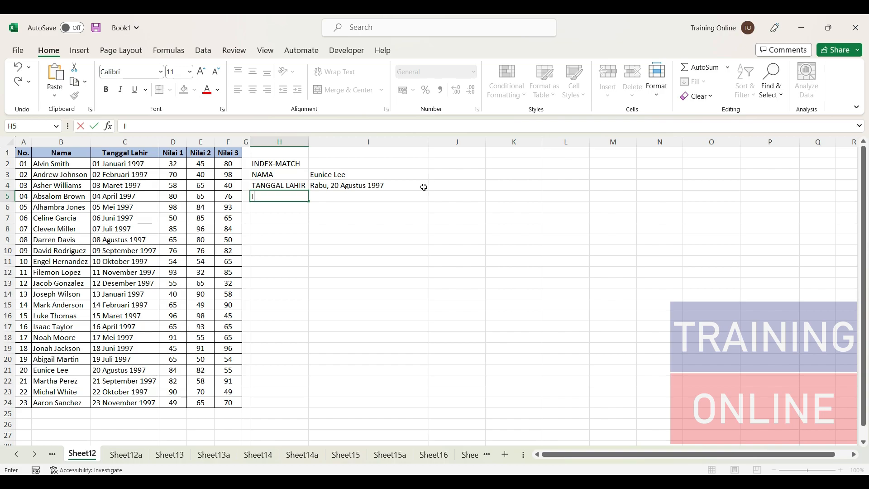
text(NILAI)
key(Return)
text(NILAI 2)
key(Return)
text(NILAI 3)
key(Return)
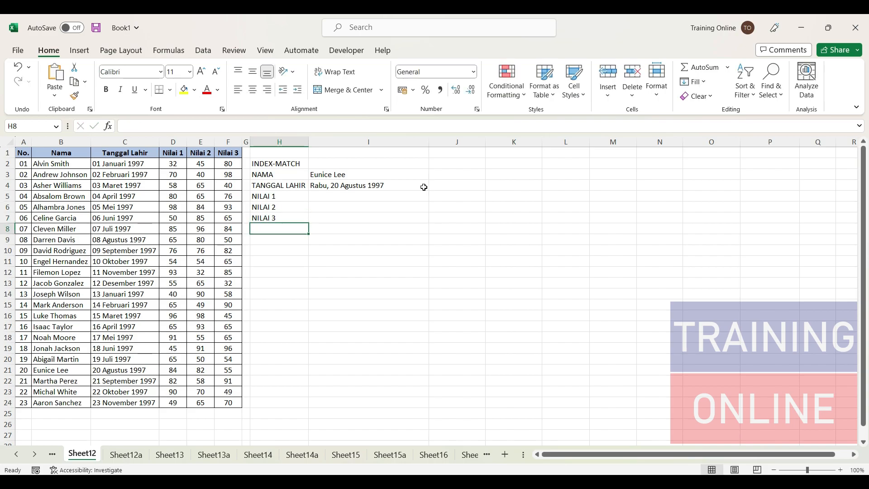
Copy the full text of the INDEX-MATCH formula in I4, leaving the cell unchanged
click(416, 185)
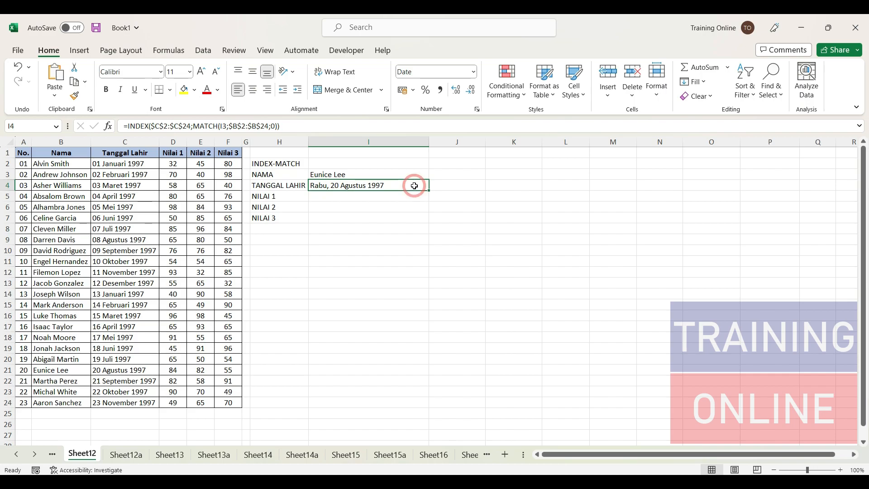
click(394, 126)
drag(394, 126, 162, 130)
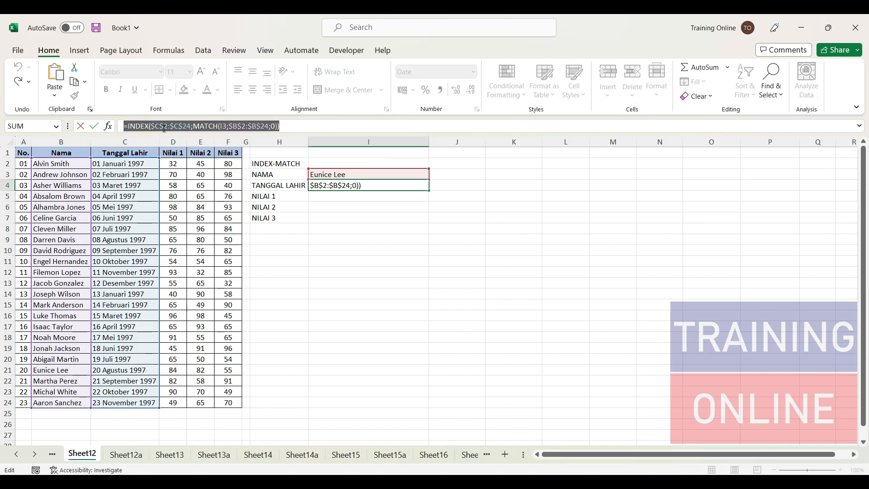
right_click(181, 126)
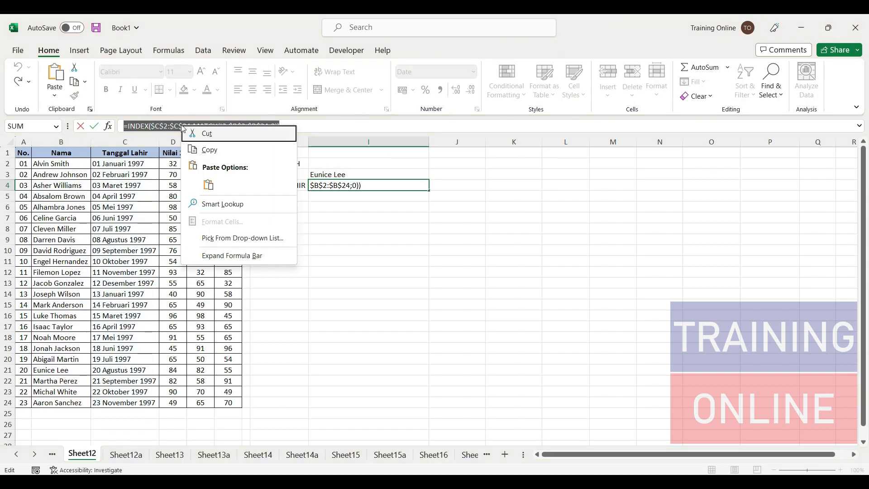
click(209, 144)
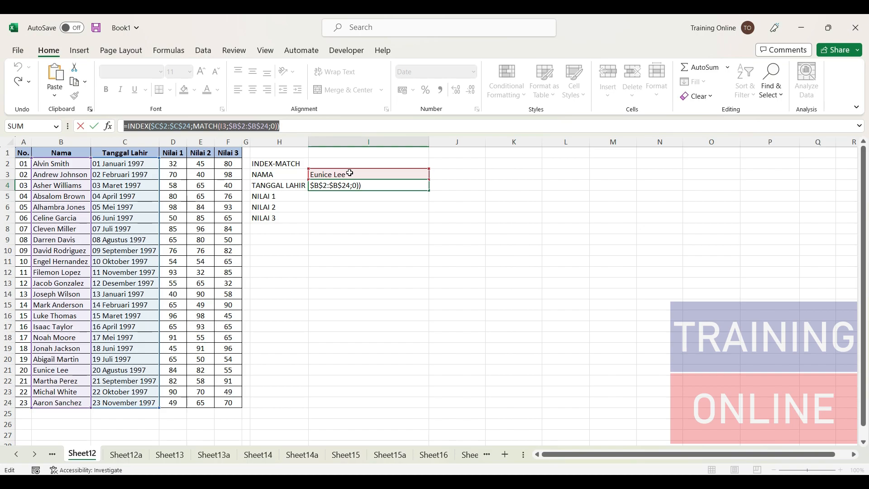
key(Escape)
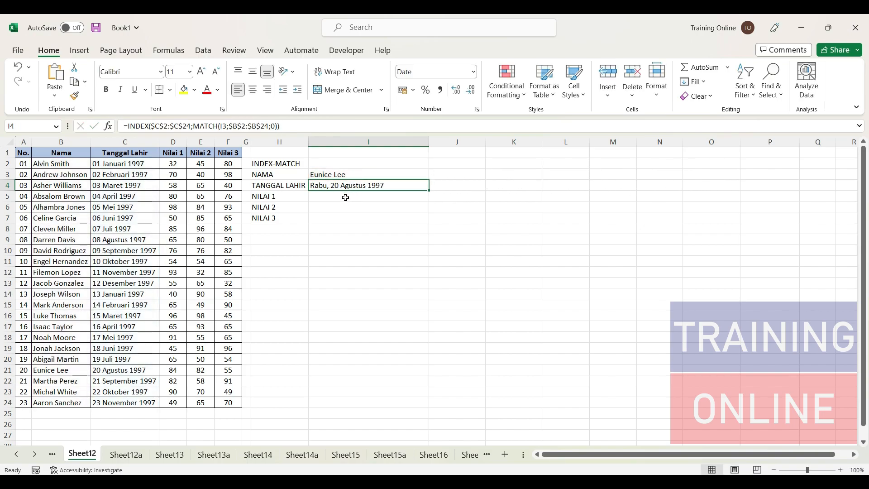
Paste the copied formula text into I5, change its INDEX array to $D$2:$D$24 and enter it
click(346, 198)
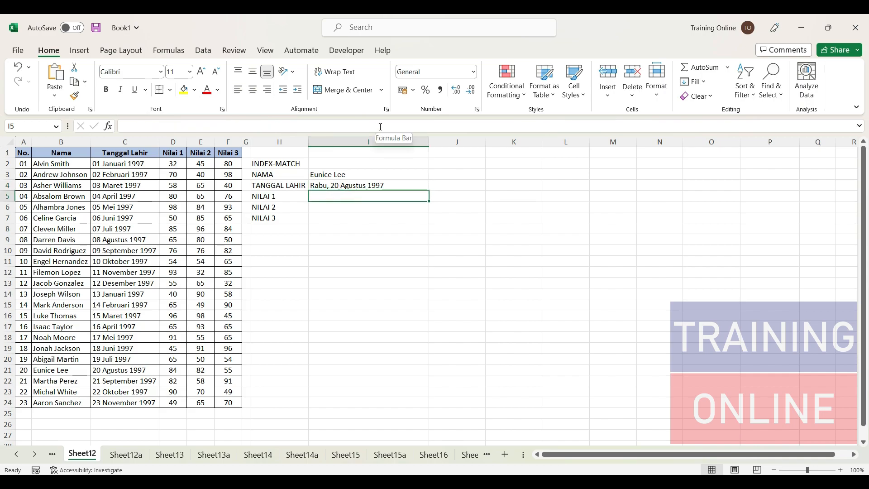
click(305, 126)
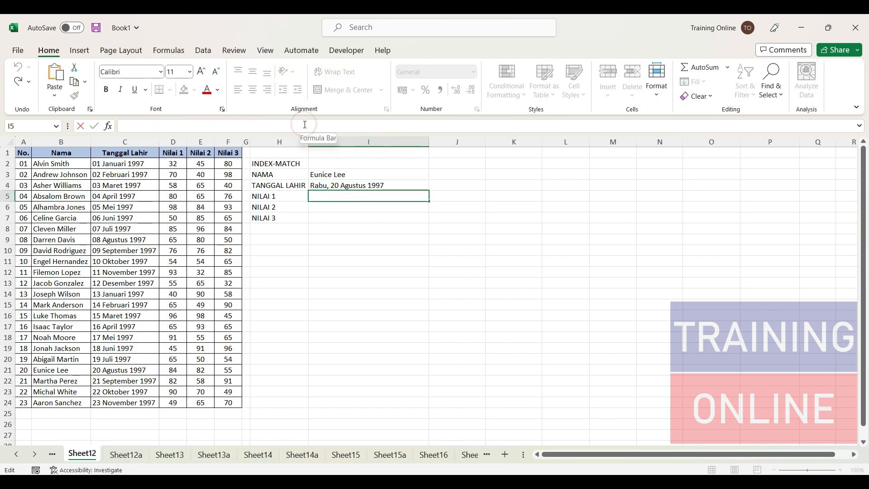
right_click(305, 125)
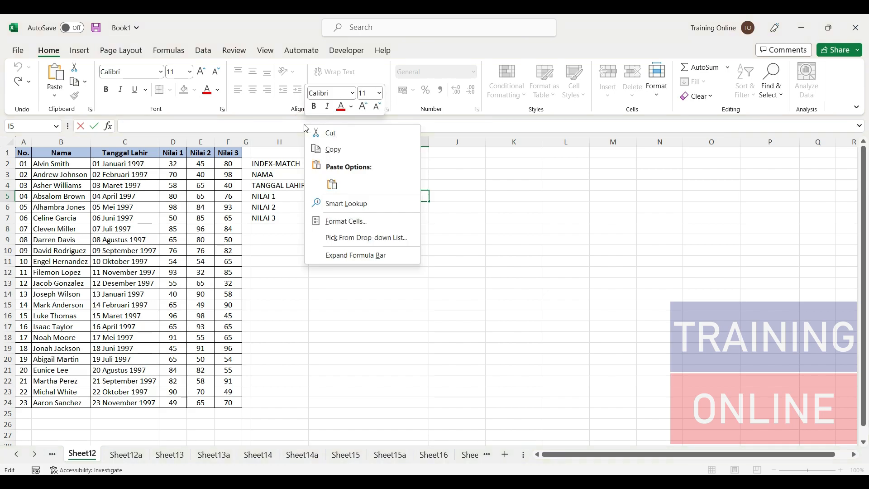
click(336, 184)
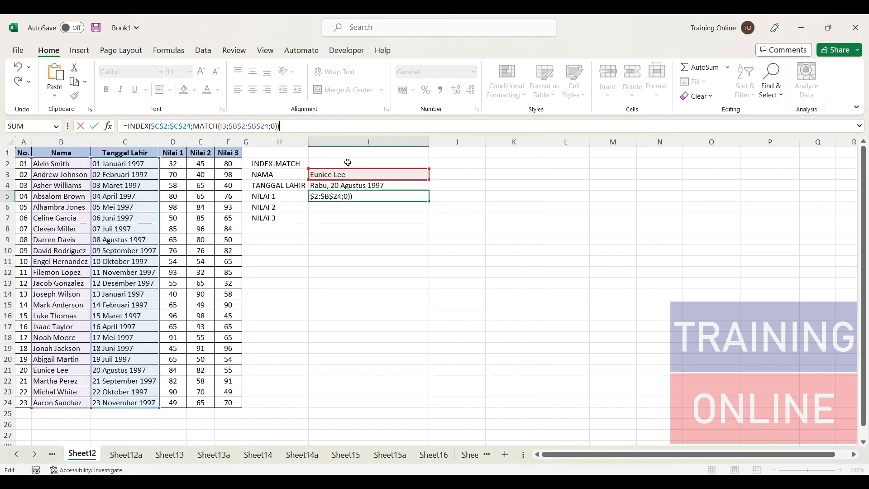
click(170, 126)
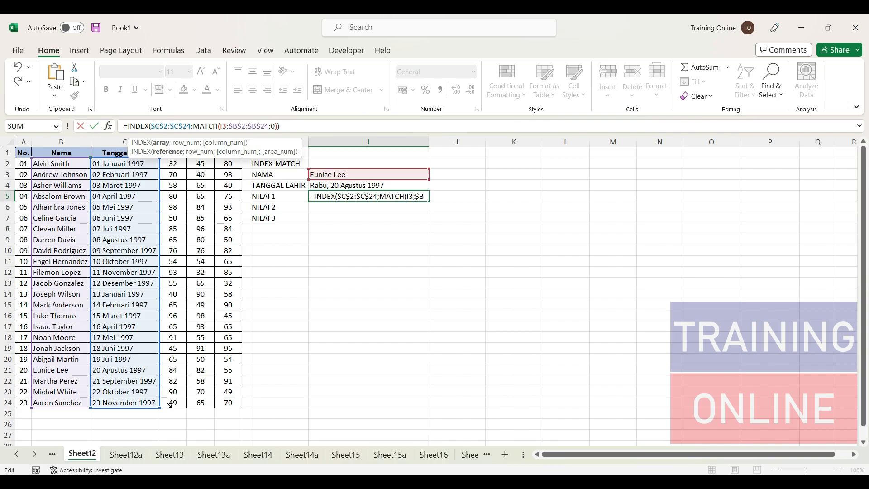
drag(173, 404, 173, 402)
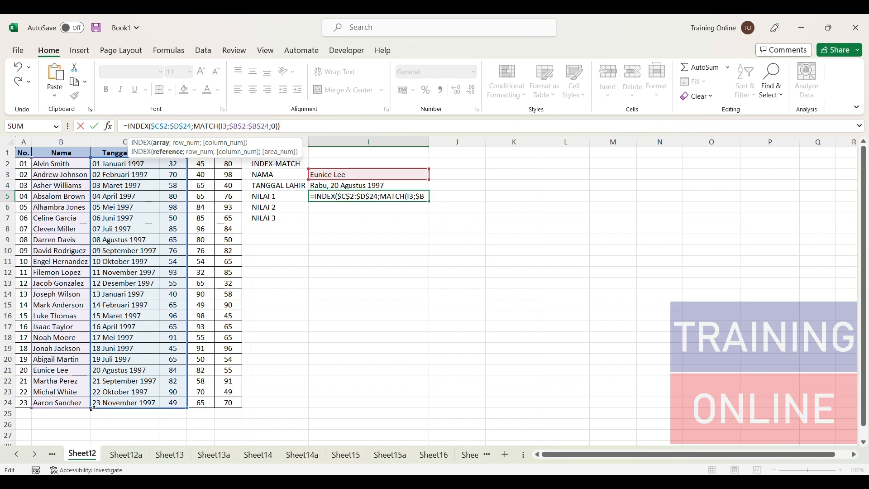
drag(93, 408, 135, 406)
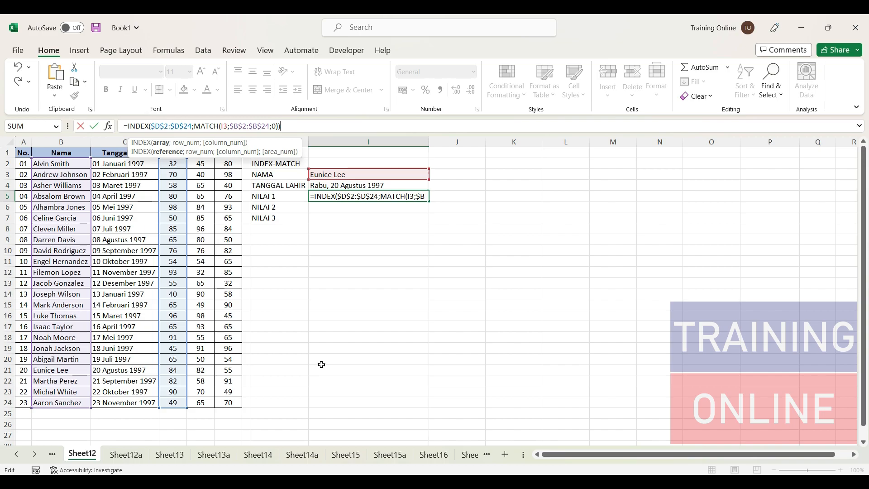
key(Return)
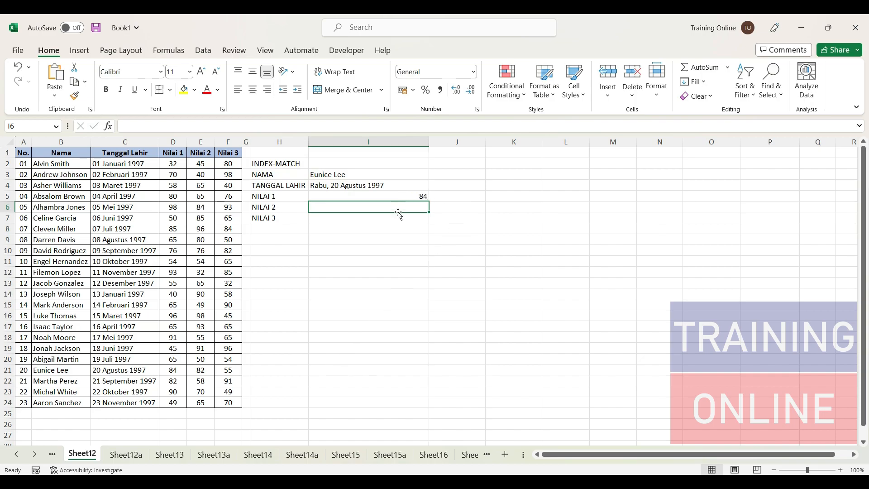
Paste the copied formula text into I6, change its INDEX array to $E$2:$E$24 and enter it
click(297, 124)
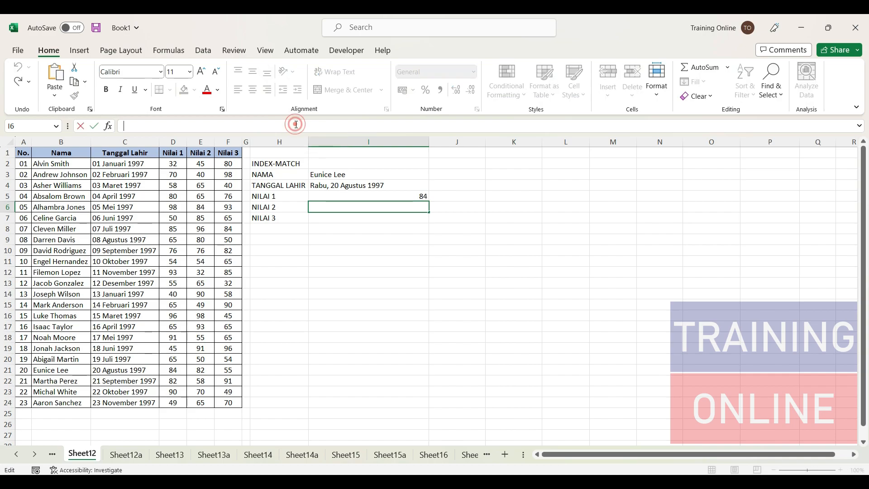
right_click(296, 124)
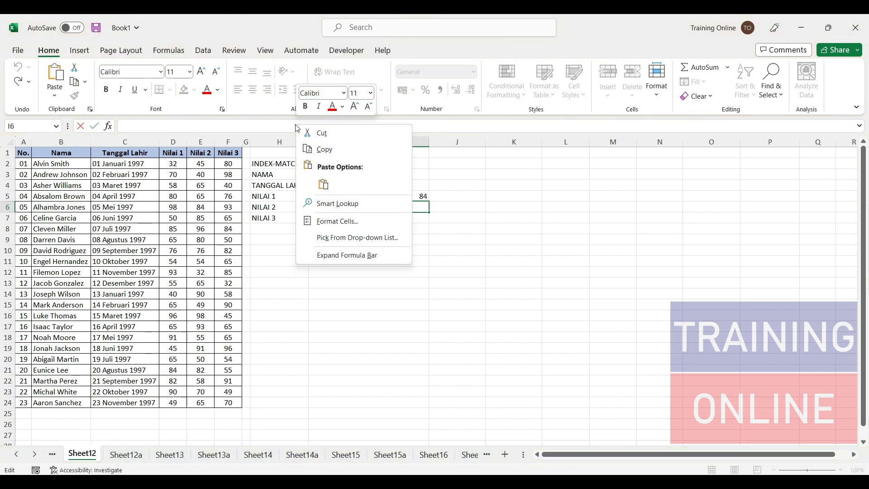
click(324, 184)
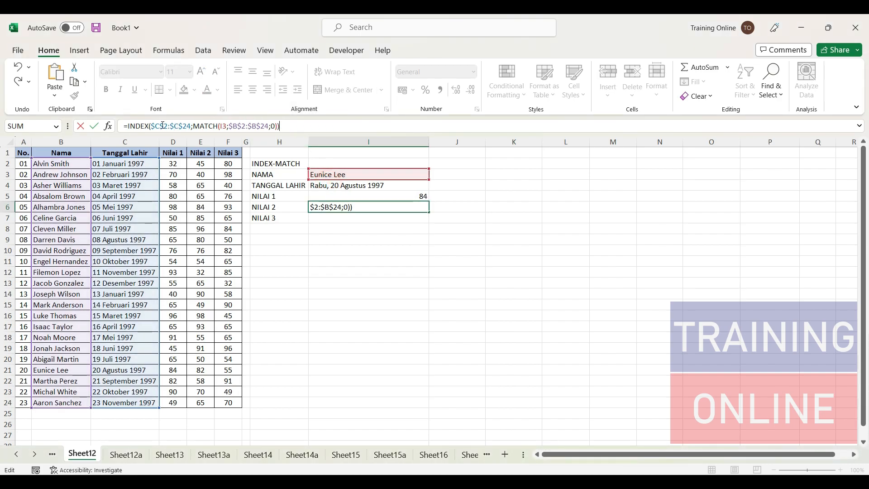
click(173, 126)
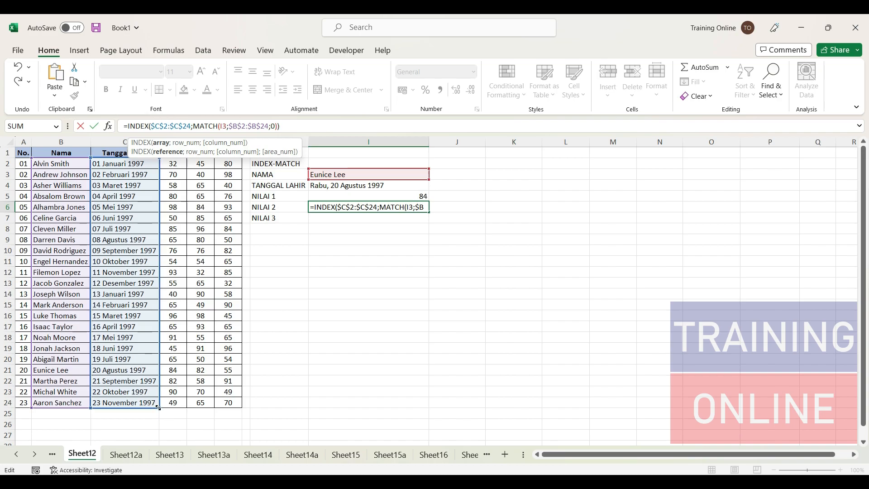
drag(157, 407, 206, 403)
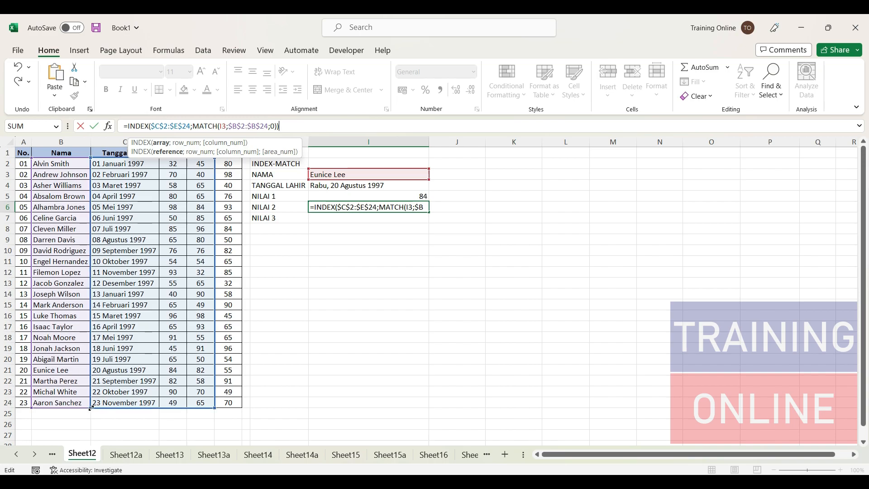
drag(90, 407, 186, 409)
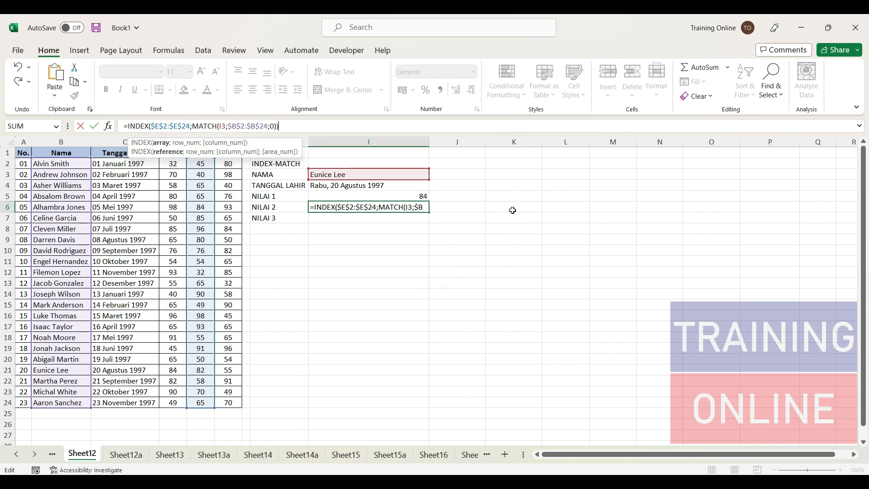
key(Return)
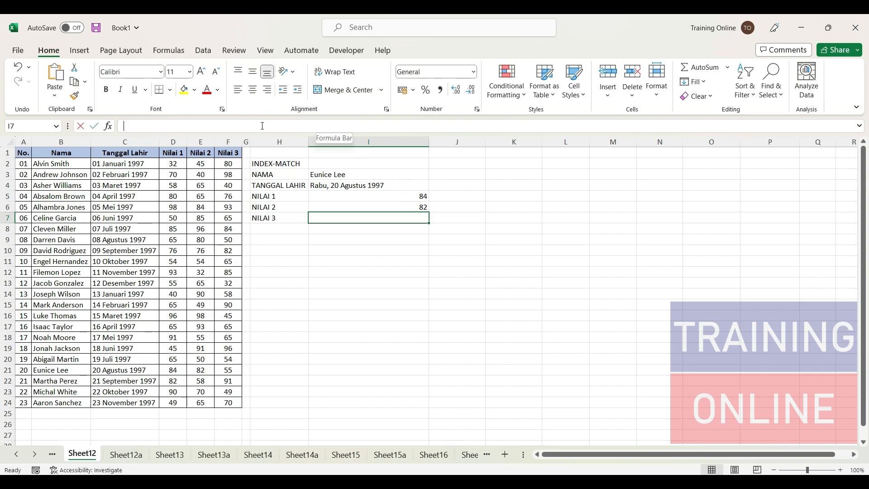
Paste the copied formula text into I7, change its INDEX array to $F$2:$F$24 and enter it
click(263, 126)
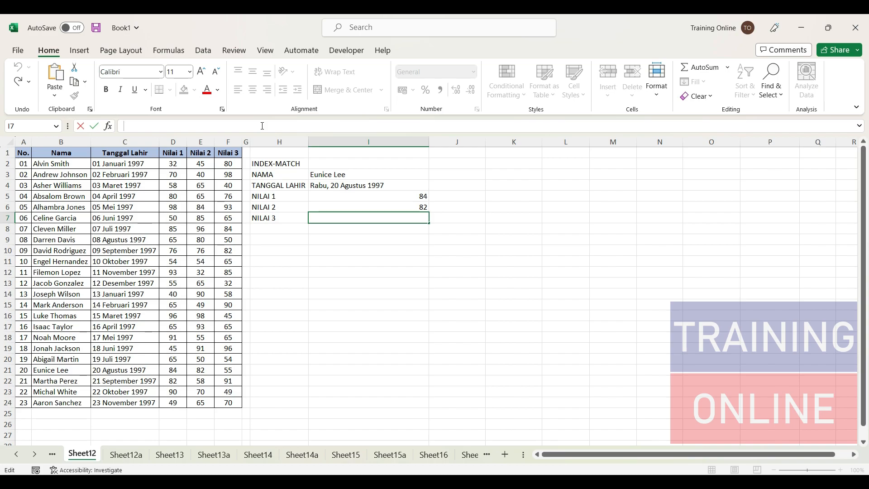
right_click(263, 125)
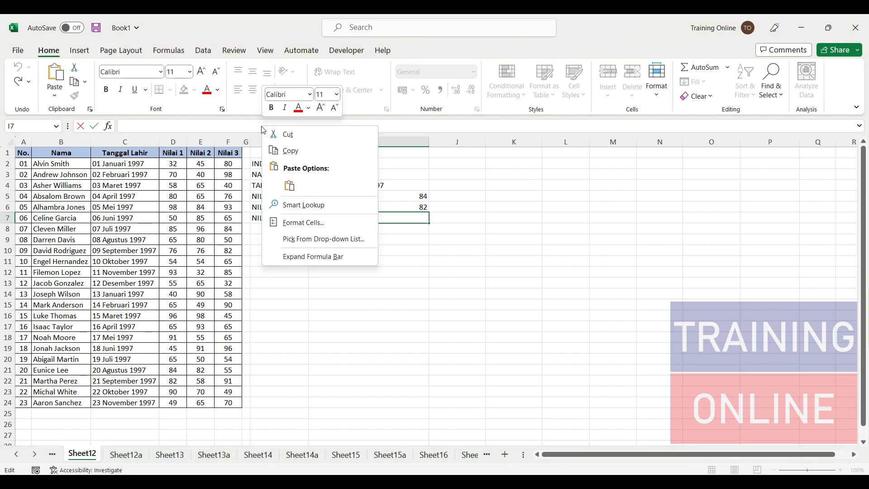
click(290, 186)
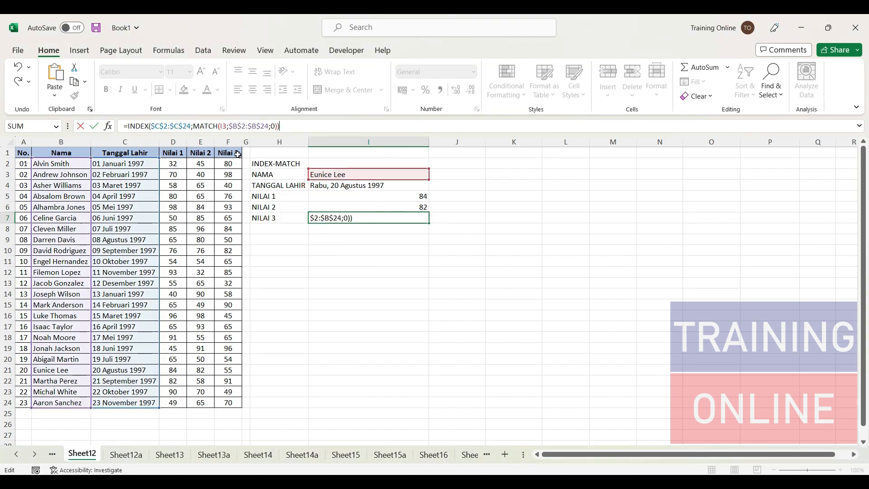
click(171, 126)
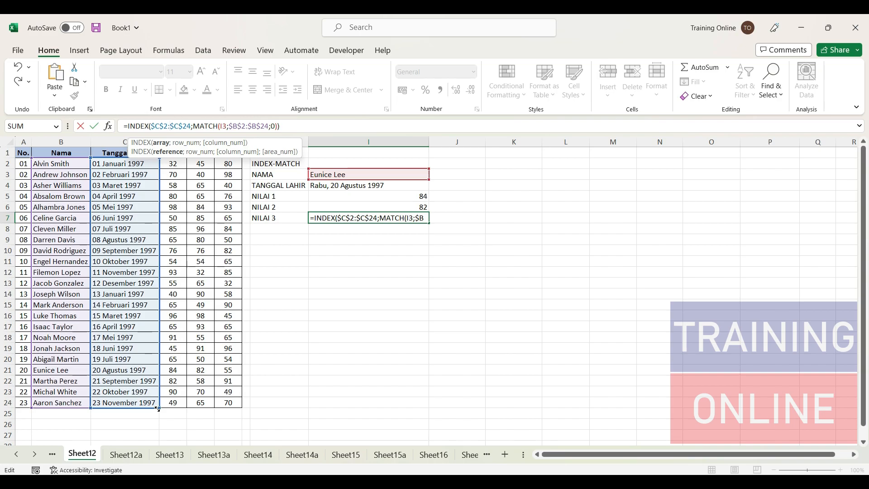
drag(157, 408, 233, 406)
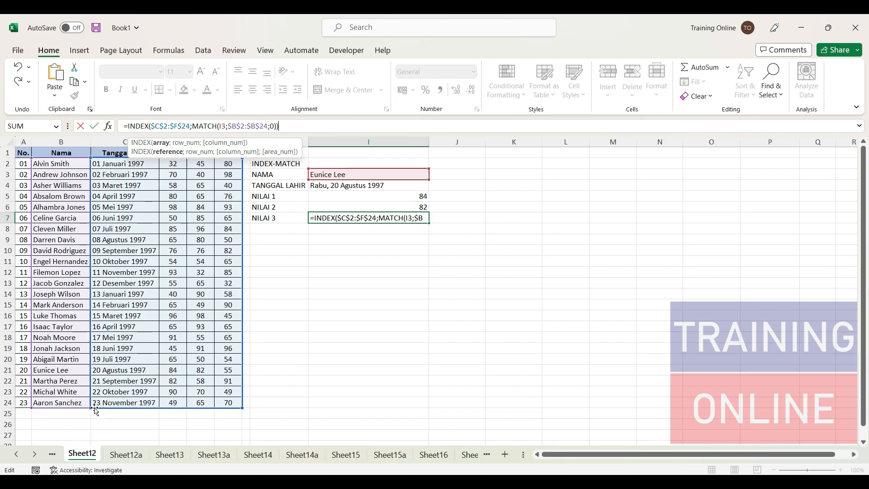
drag(90, 408, 211, 406)
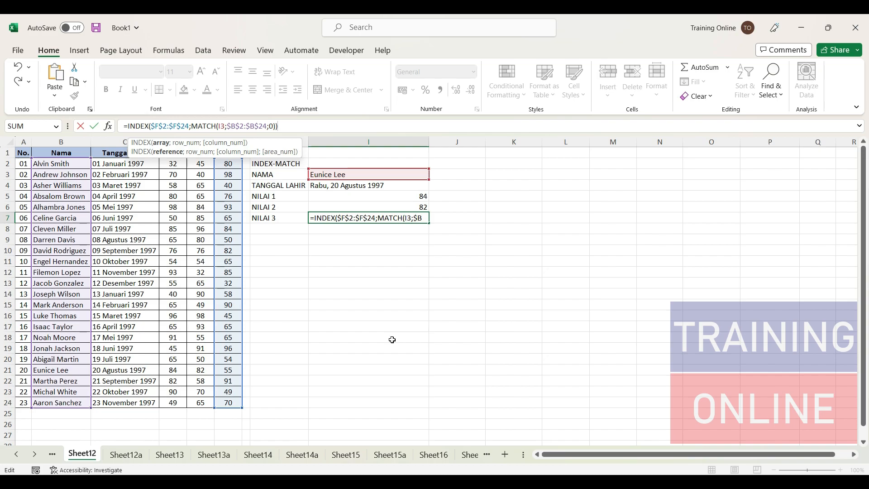
key(Return)
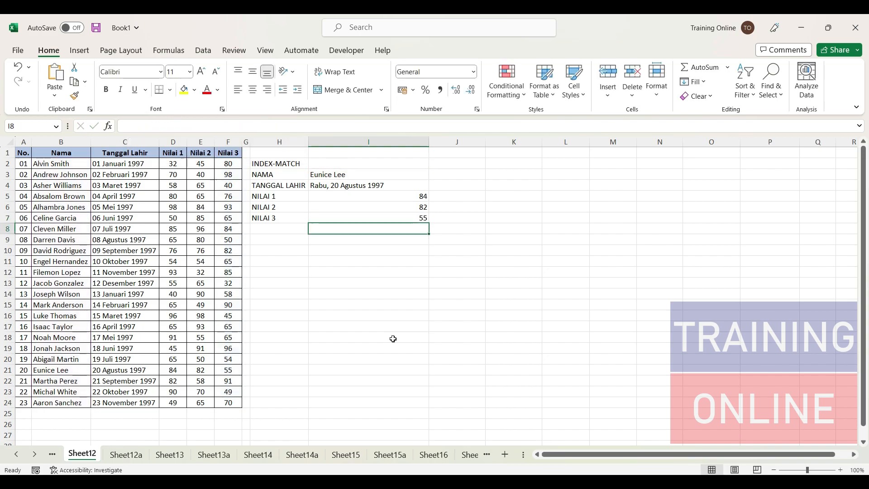
Left-align the three Nilai results in I5:I7
click(364, 317)
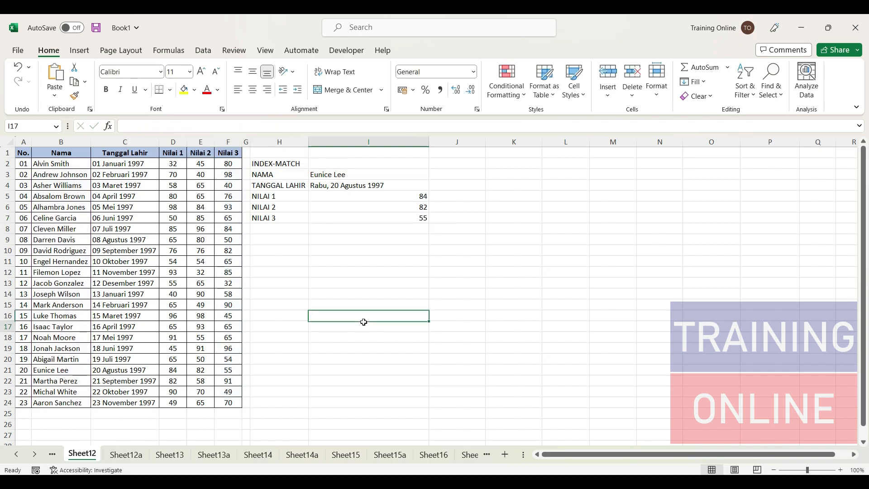
click(424, 197)
double_click(428, 200)
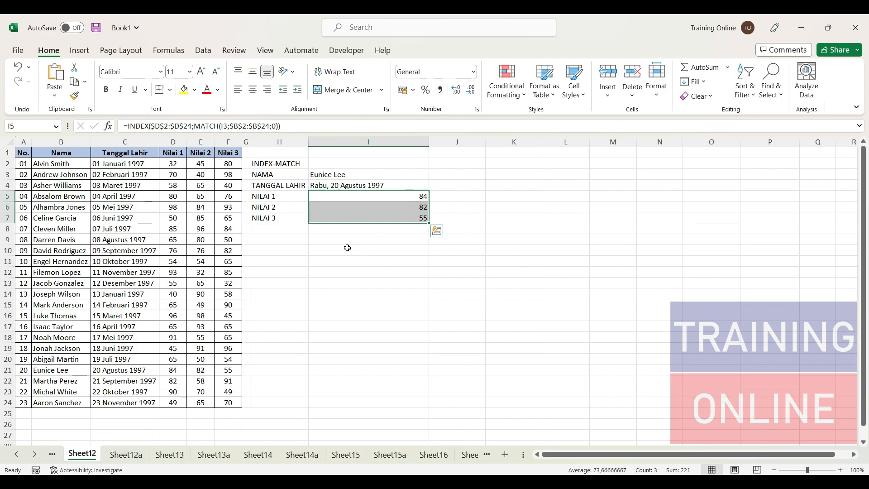
click(48, 52)
click(238, 88)
click(342, 265)
drag(336, 195, 339, 219)
drag(320, 175, 329, 218)
click(327, 249)
Test the lookups by choosing the name from B18 in the I3 dropdown, followed by the name from B21
click(421, 176)
click(434, 175)
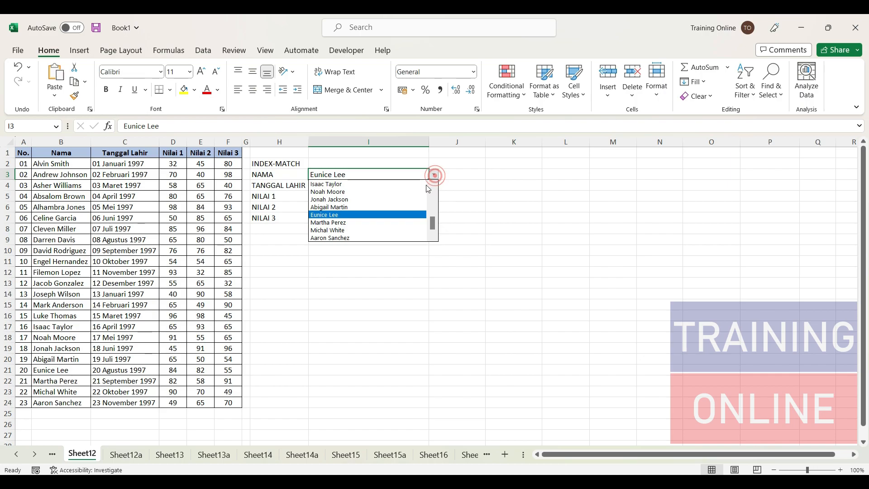
click(416, 194)
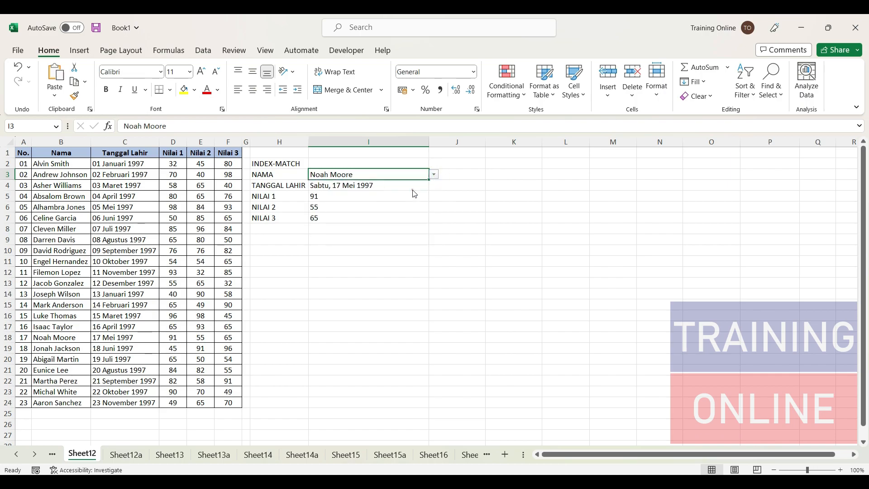
click(433, 174)
click(390, 215)
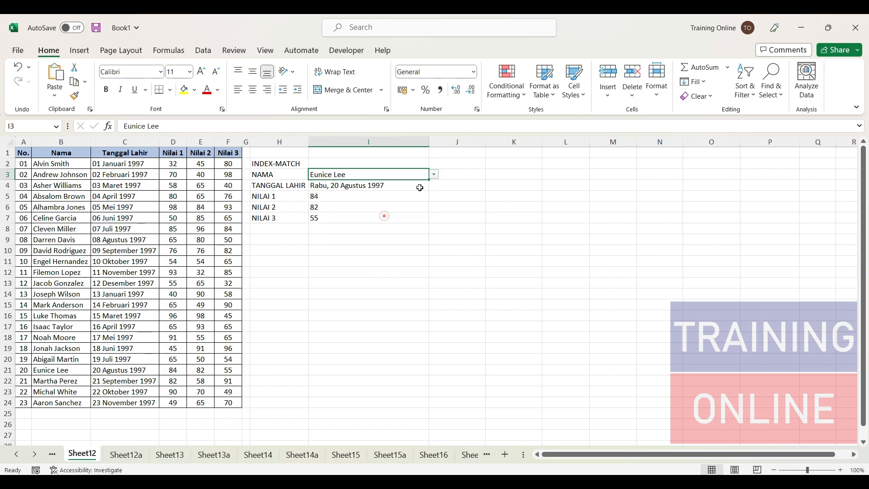
Review the lookup results in H4:I7 and set the I3 dropdown to the name from B19
drag(359, 187, 360, 212)
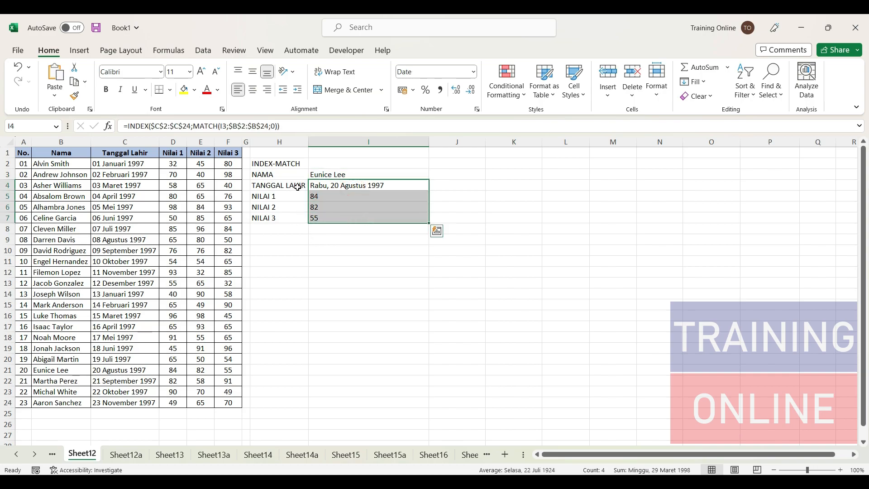
drag(298, 187, 319, 216)
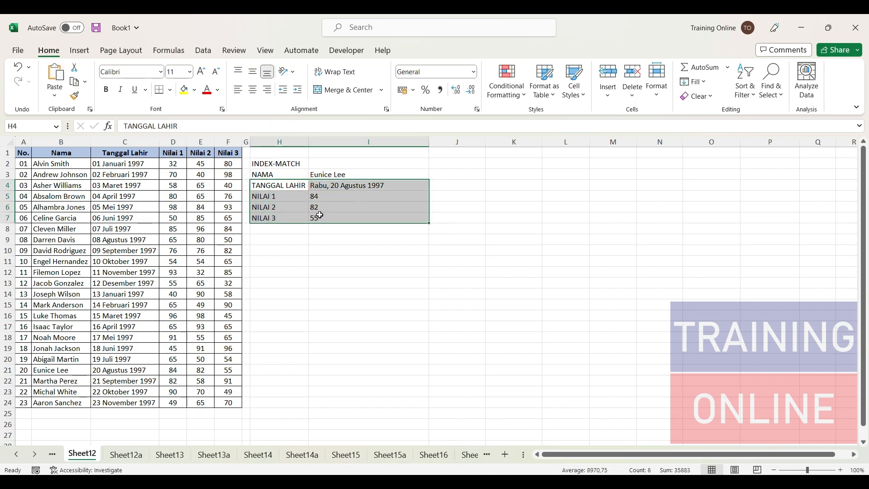
click(414, 175)
click(434, 175)
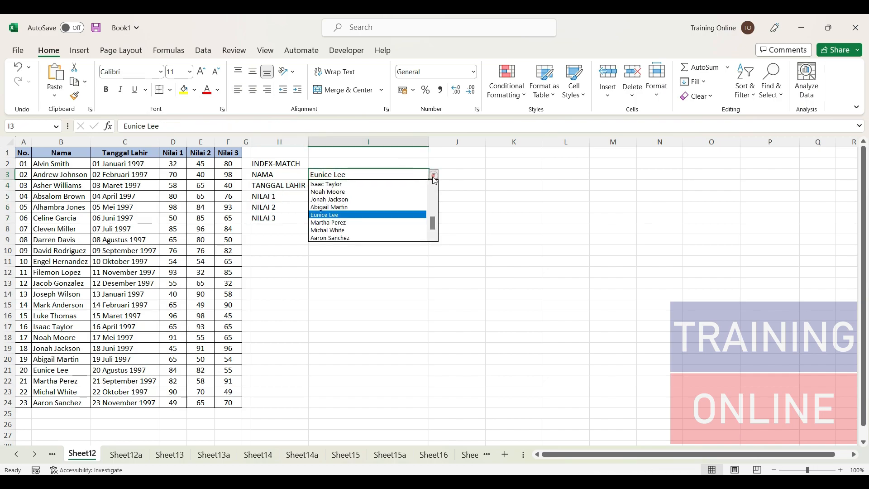
click(387, 231)
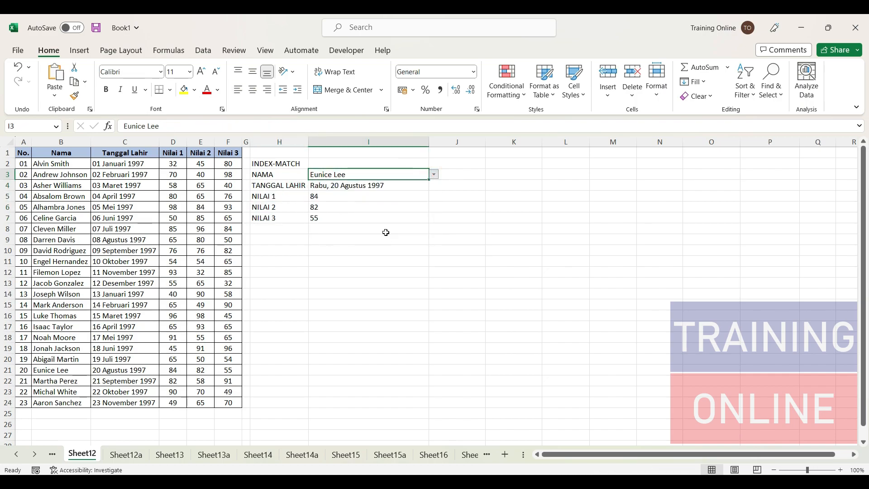
click(434, 174)
click(390, 196)
click(392, 240)
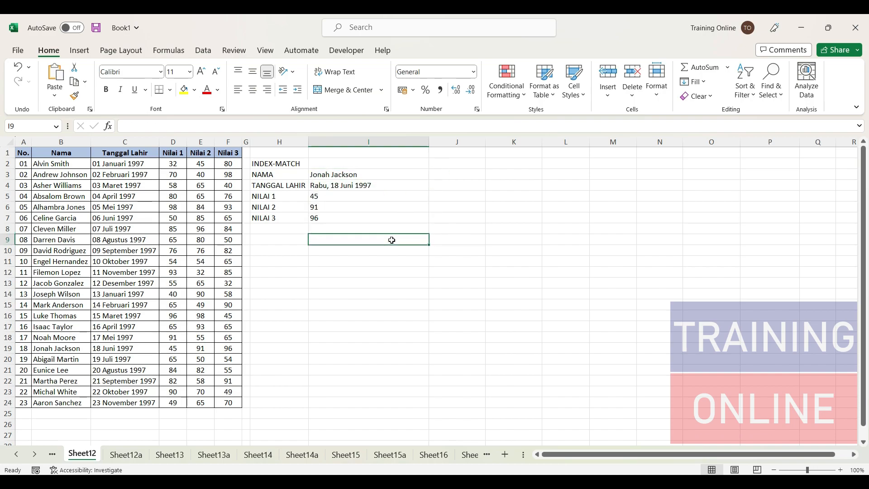
Make the INDEX-MATCH heading and the field labels in H2:H7 bold
click(279, 235)
drag(292, 163, 296, 211)
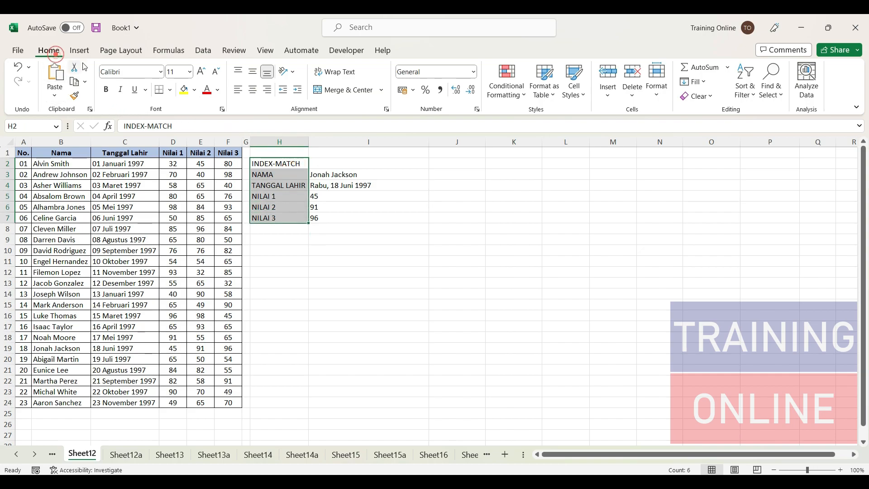
click(105, 90)
click(322, 262)
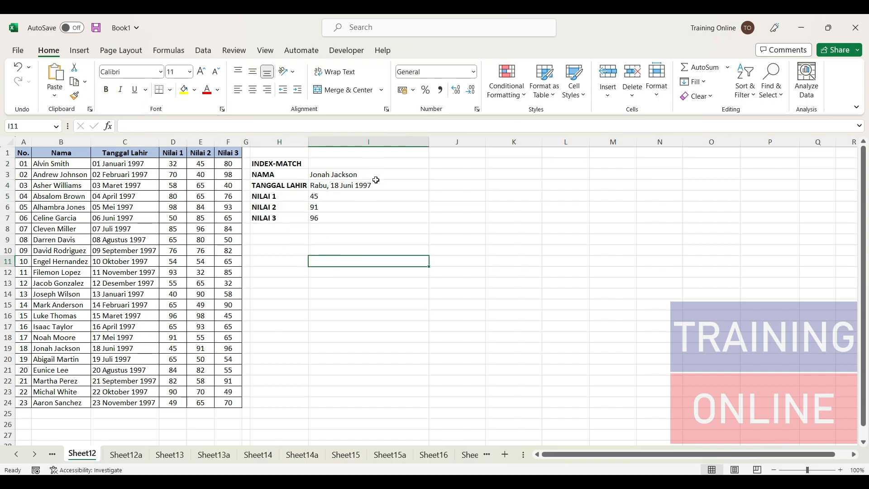
Enter the section heading XLOOKUP in H9, below the INDEX-MATCH block
click(272, 237)
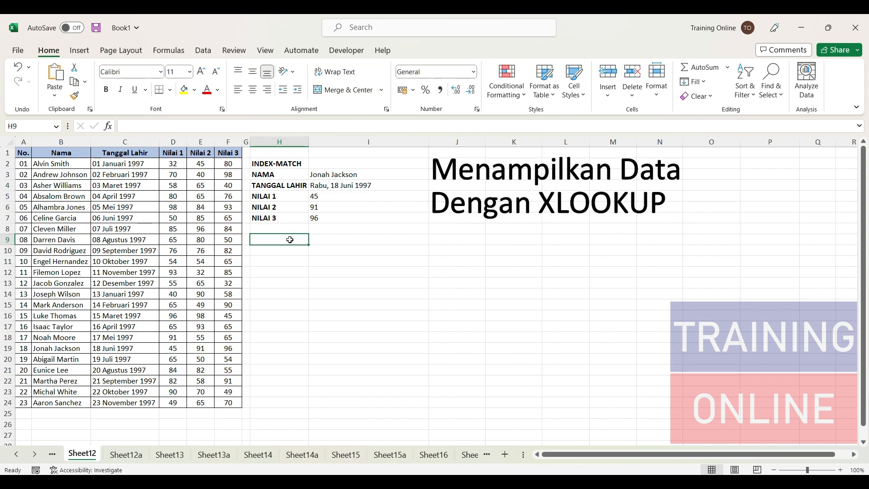
key(Caps_Lock)
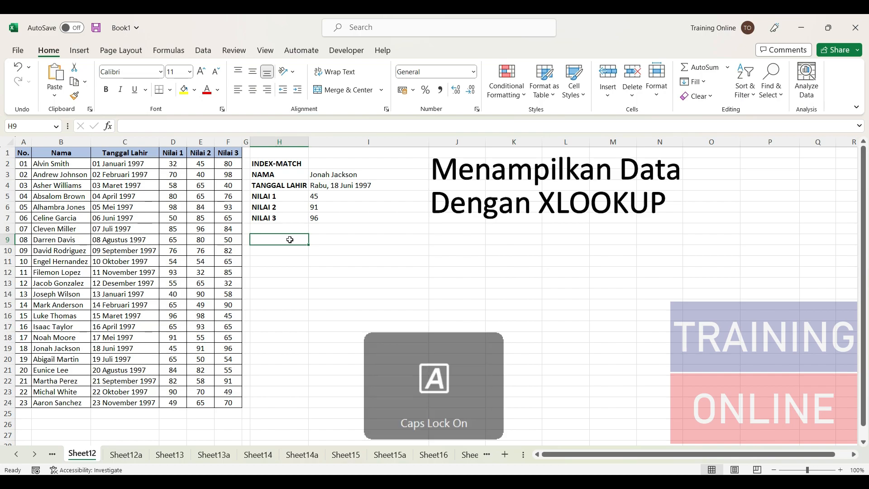
text(XLOOKUP)
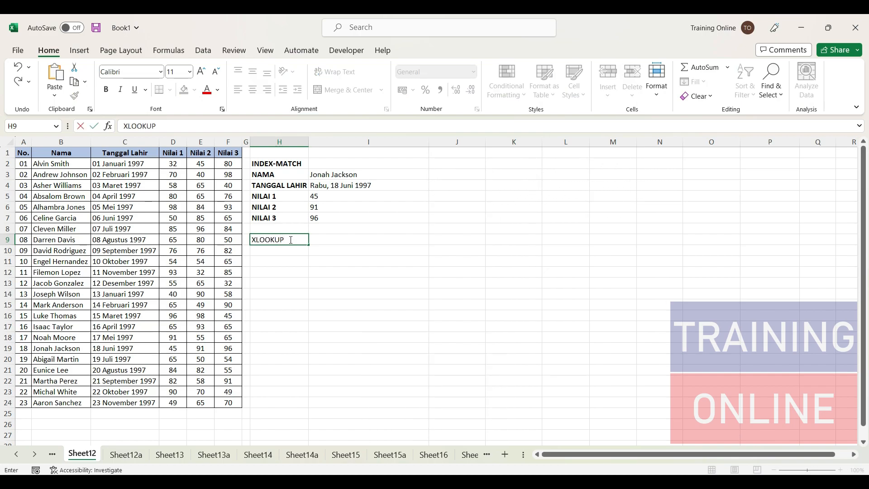
key(Return)
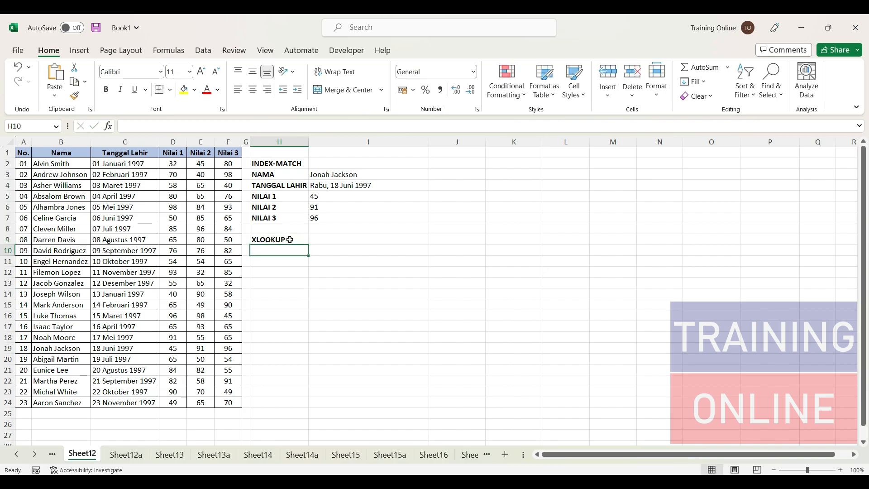
Copy the labels NAMA through NILAI 3 from H3:H7 to H10:H14 under the XLOOKUP heading
drag(285, 174, 284, 217)
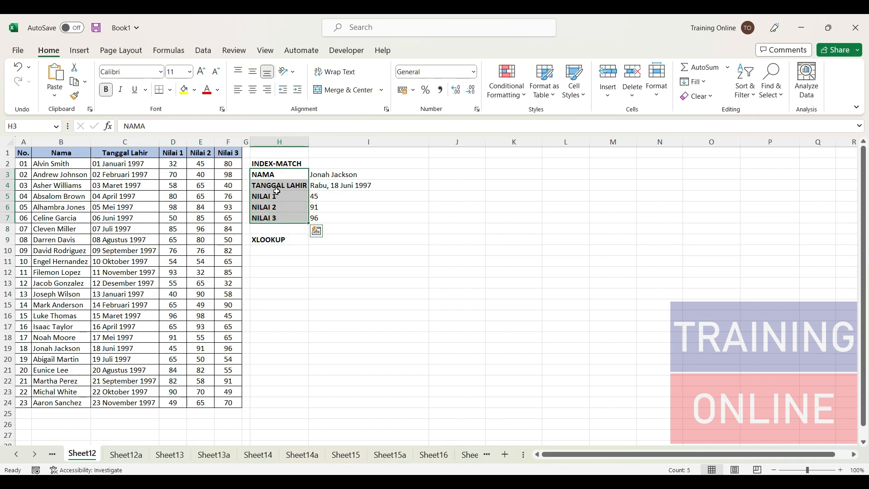
right_click(277, 191)
click(284, 157)
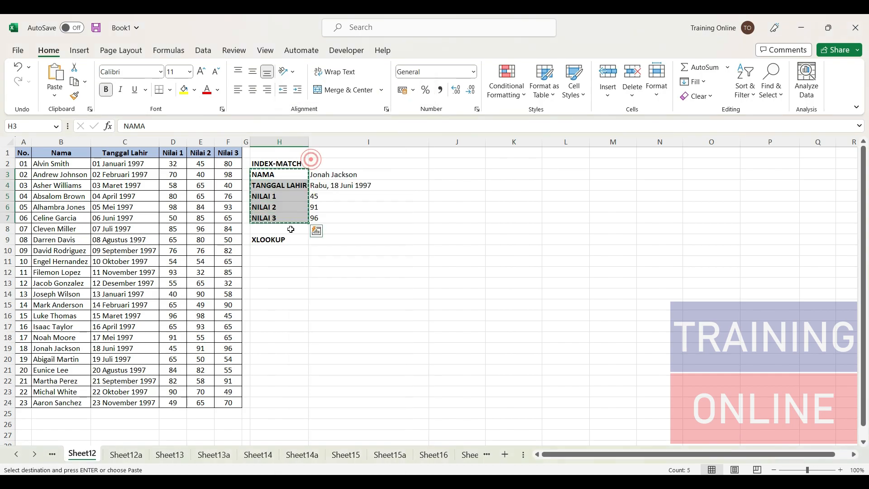
click(281, 250)
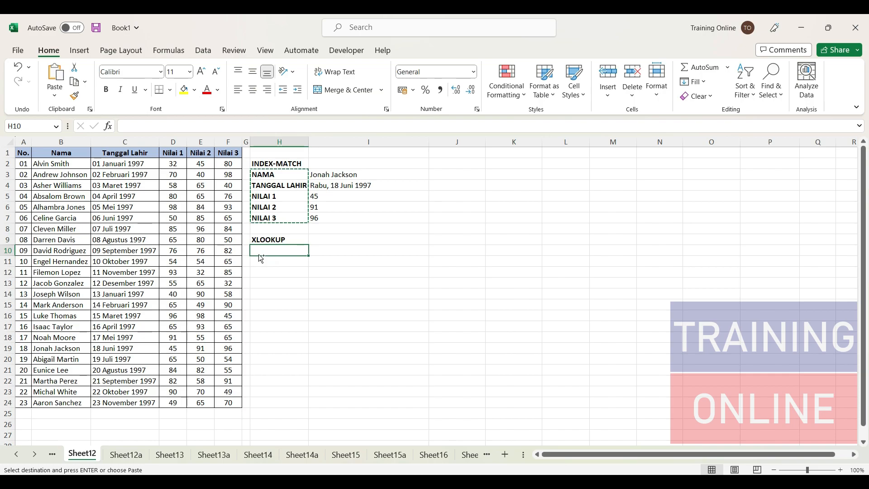
key(ctrl+v)
click(287, 283)
key(Escape)
click(293, 253)
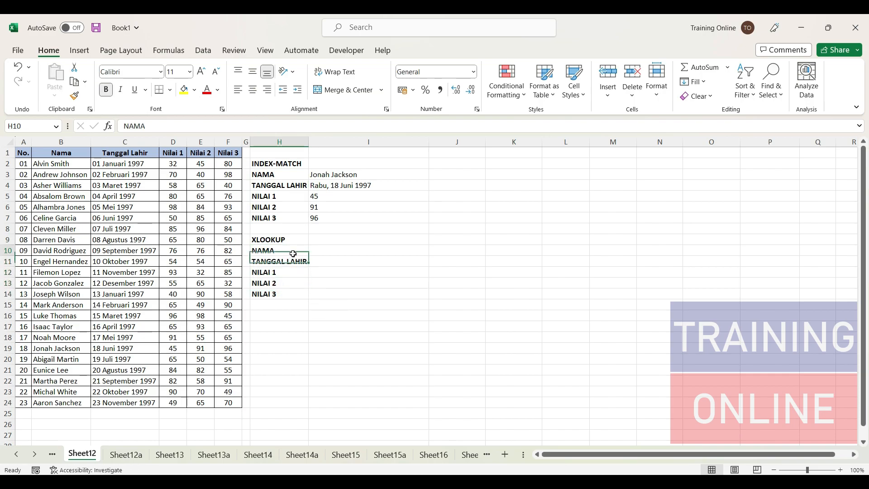
Add List data validation to I10 with the source =$B$2:$B$24
click(320, 252)
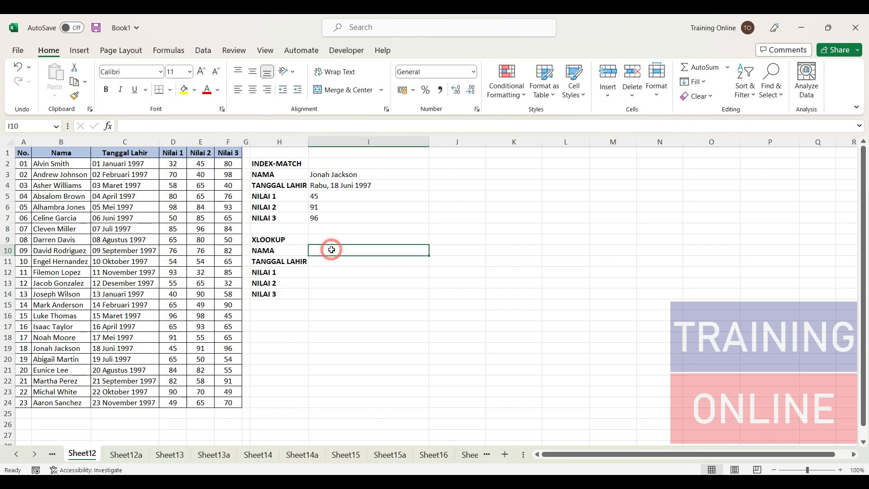
click(205, 51)
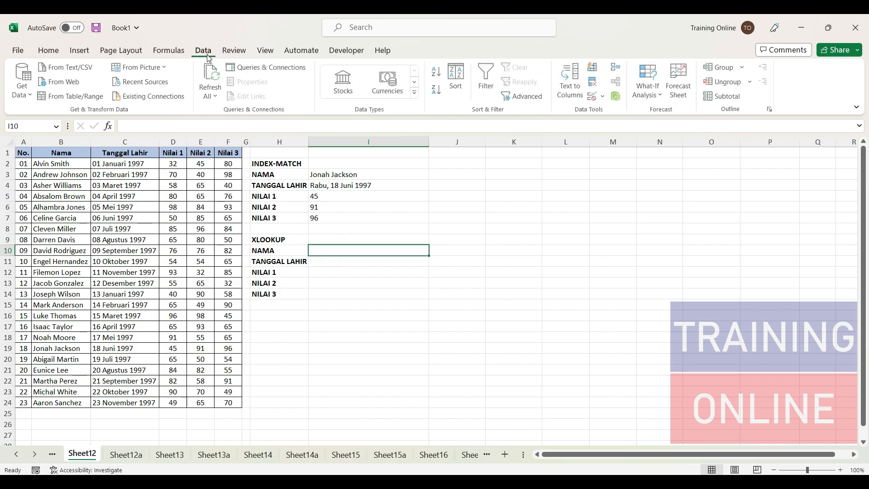
click(591, 98)
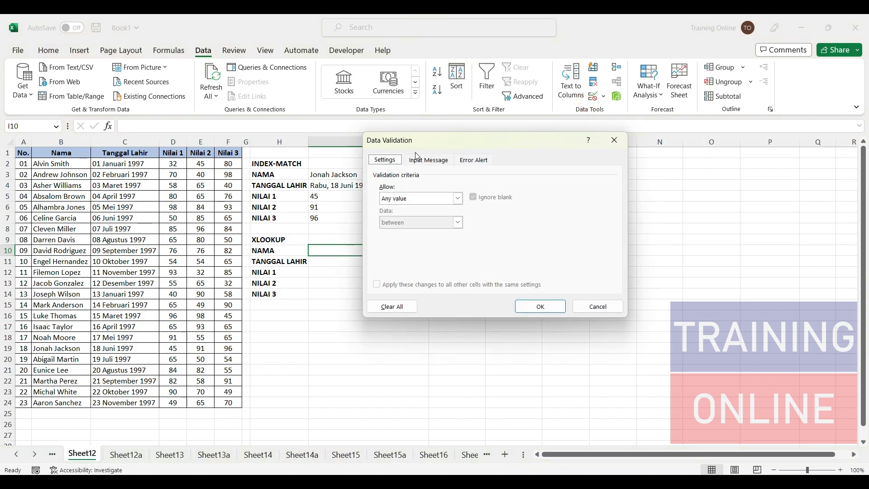
click(385, 159)
click(418, 199)
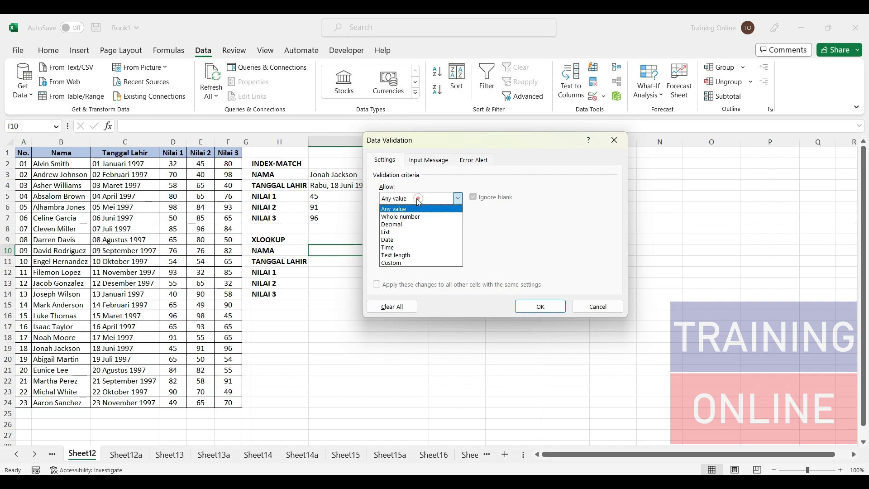
click(416, 232)
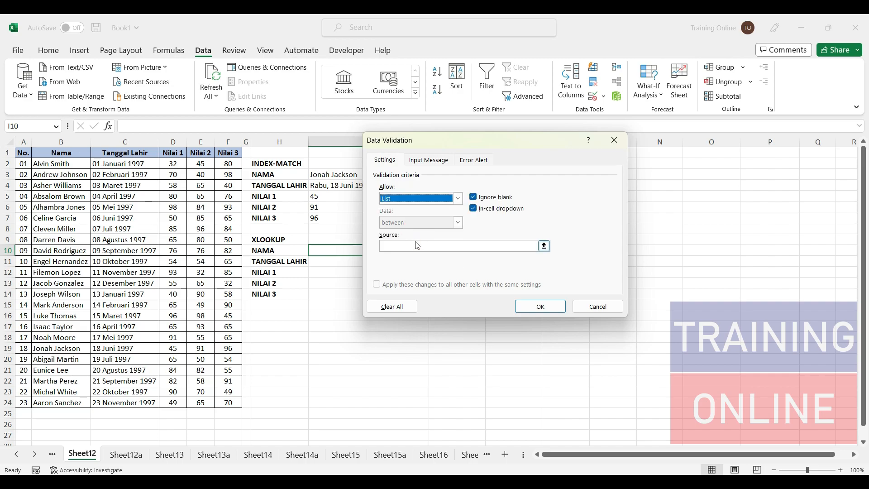
click(544, 246)
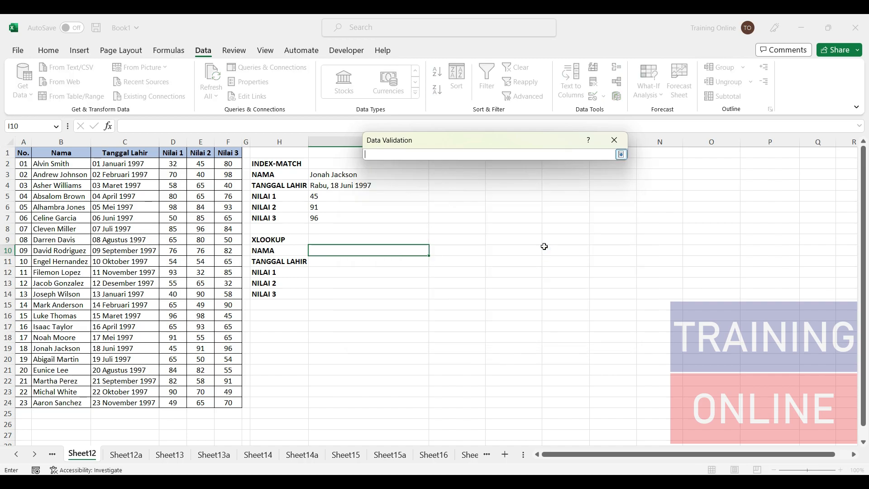
drag(55, 163, 57, 402)
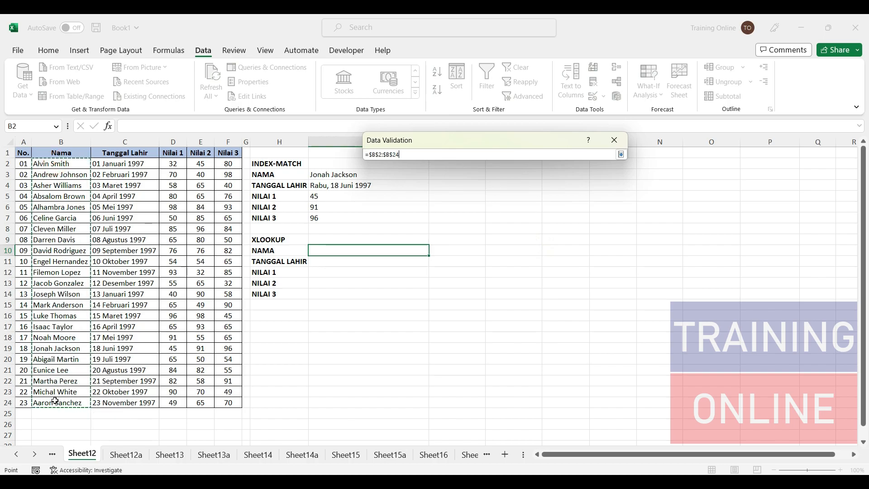
click(620, 155)
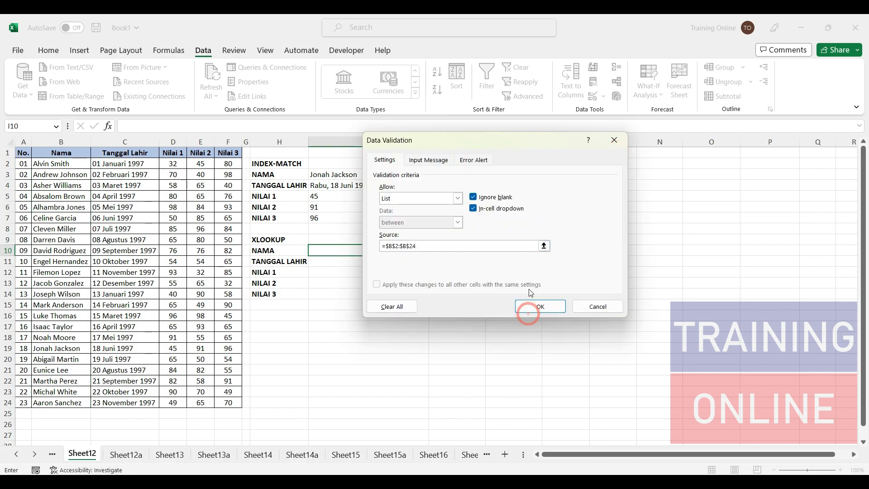
click(535, 302)
click(460, 260)
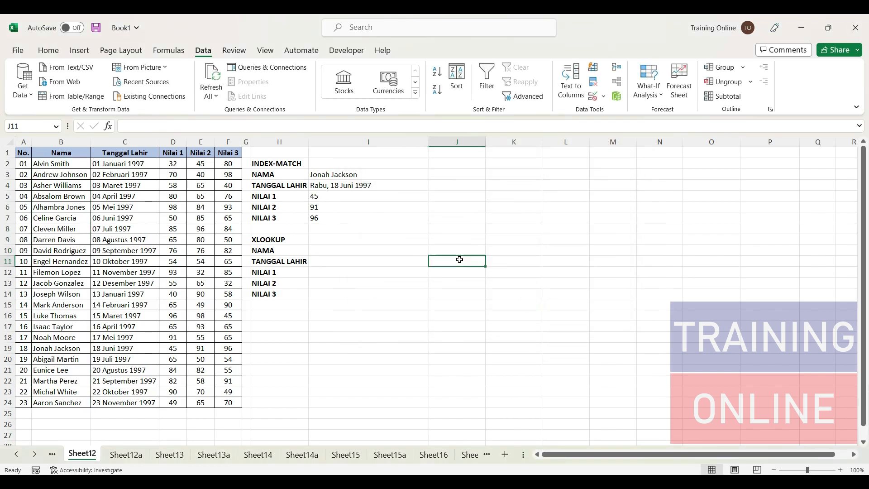
Choose the name from B6 in the I10 dropdown of the XLOOKUP block
click(401, 251)
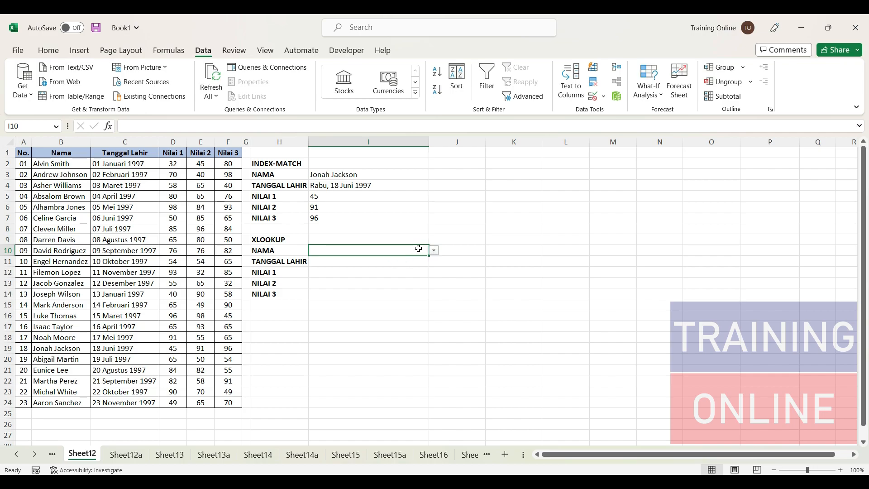
click(433, 250)
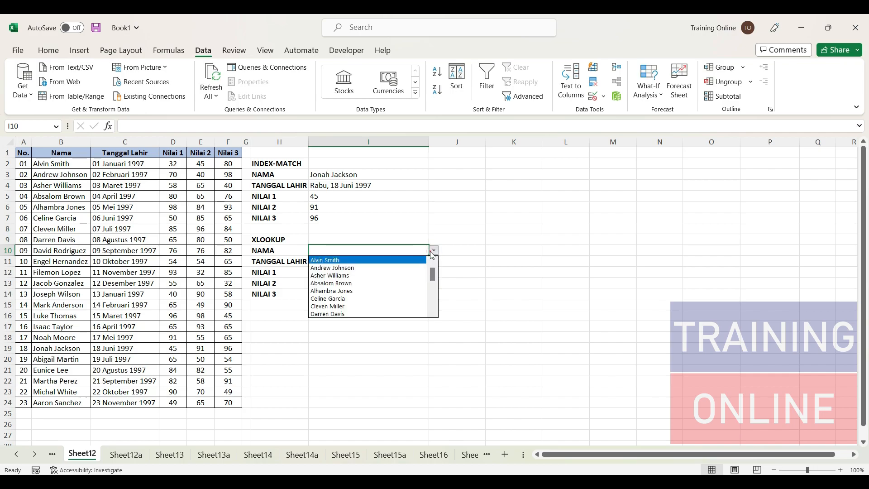
click(380, 290)
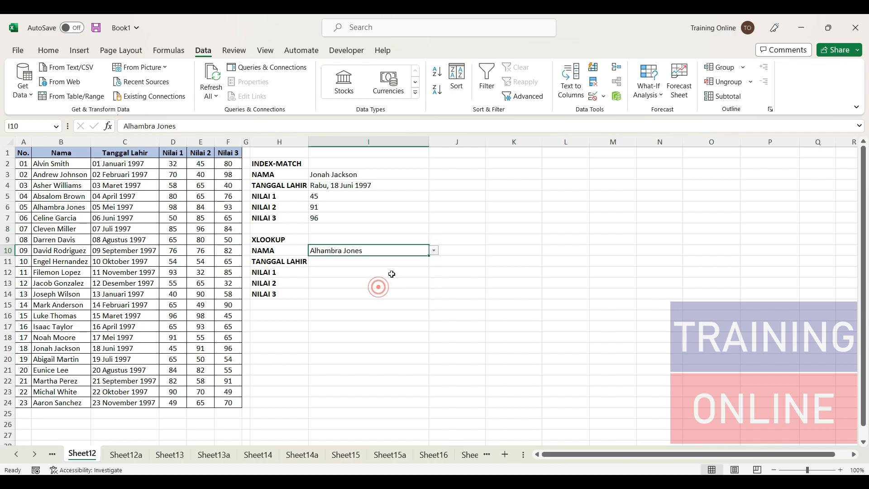
Enter =XLOOKUP(I10;$B$2:$B$24;$C$2:$C$24;;0;) in I11 to look up the birth date
click(398, 262)
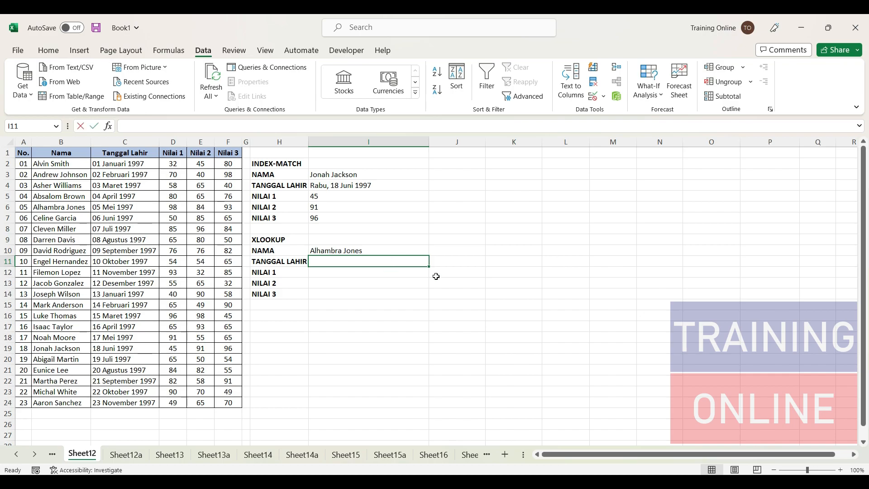
text(=XLOOKUP()
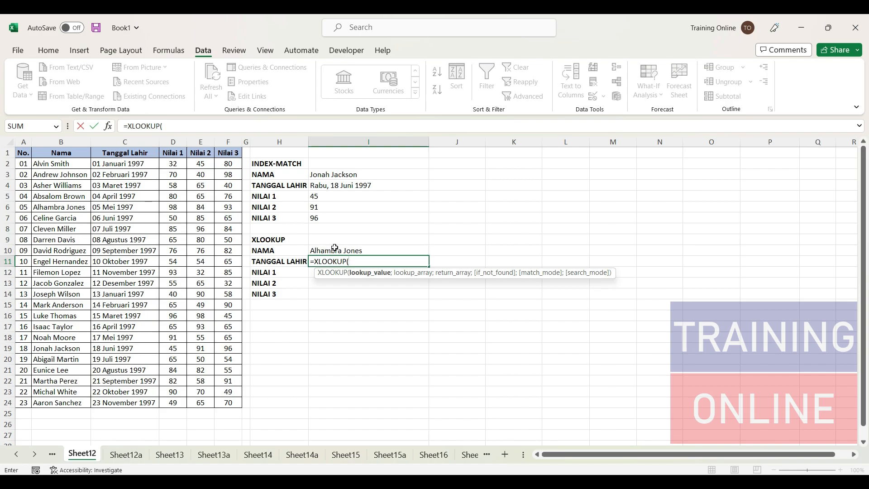
click(340, 250)
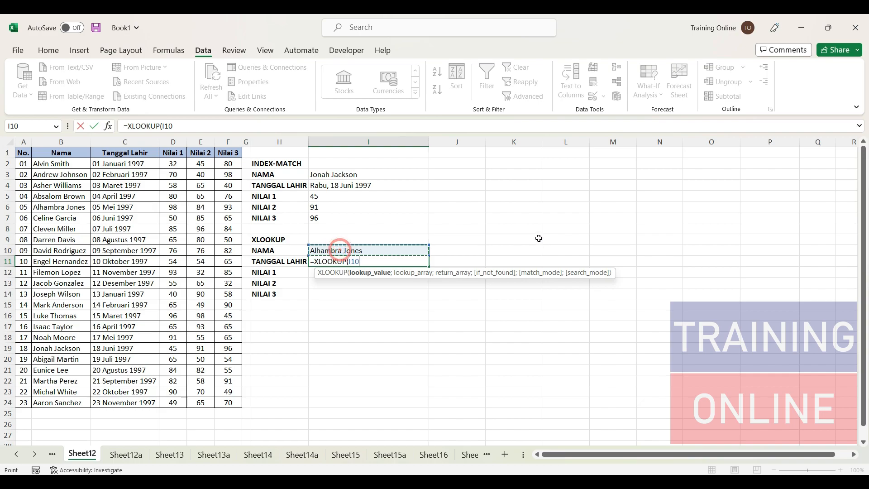
text(;)
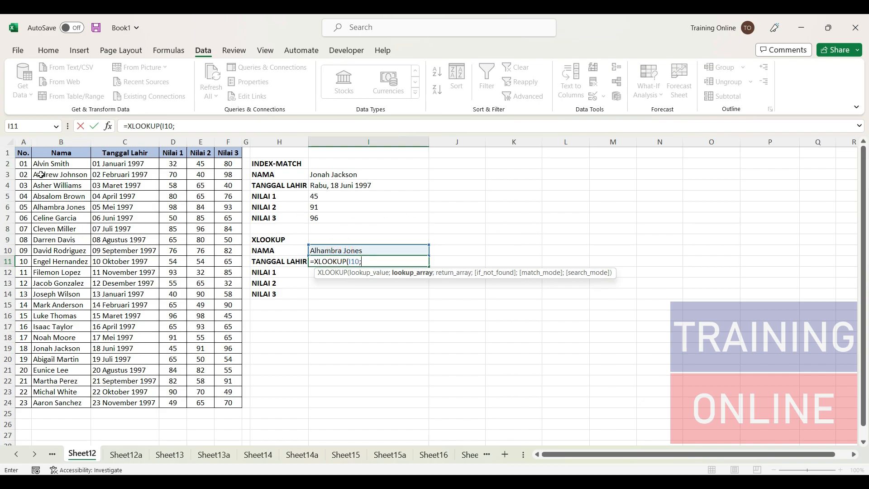
drag(50, 165, 45, 404)
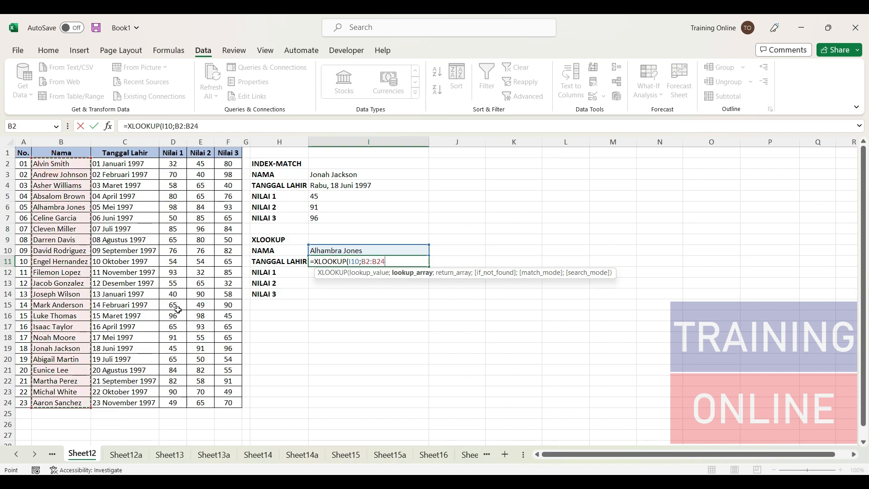
key(F4)
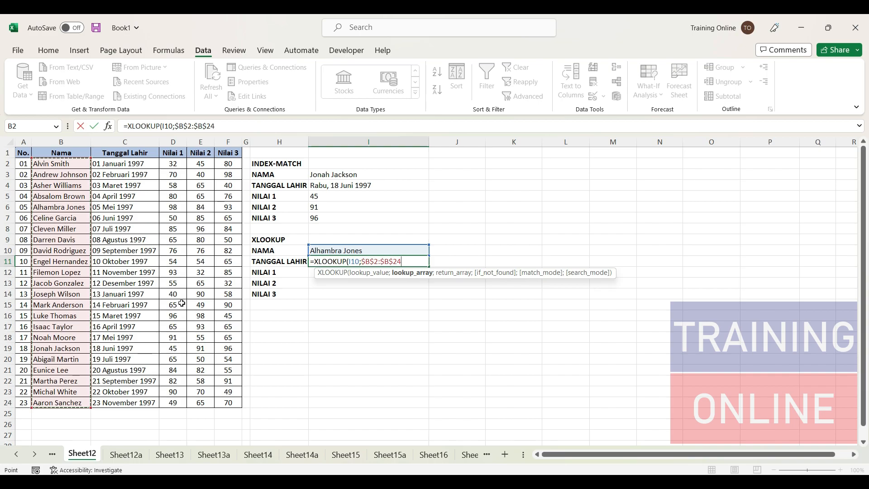
text(;)
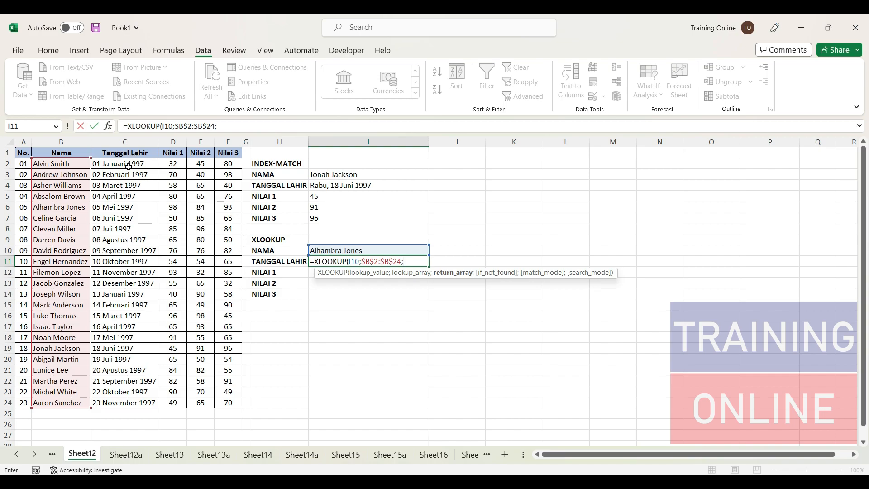
drag(129, 167, 112, 401)
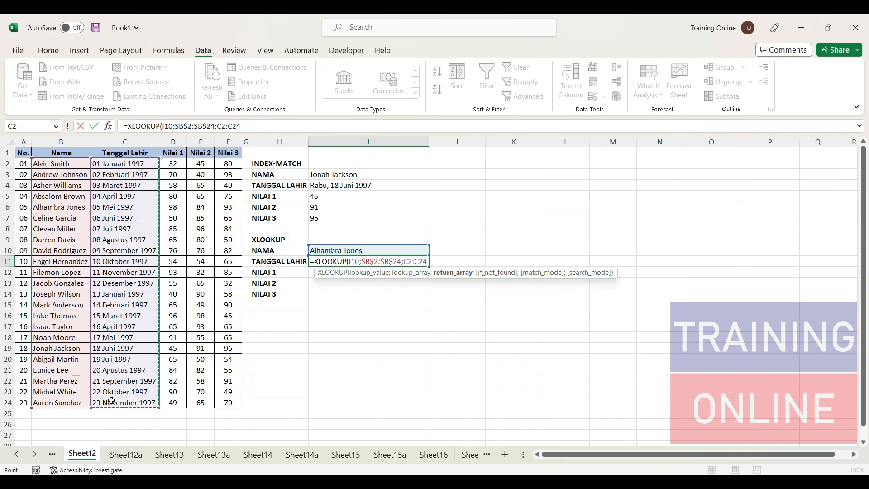
key(F4)
text(;)
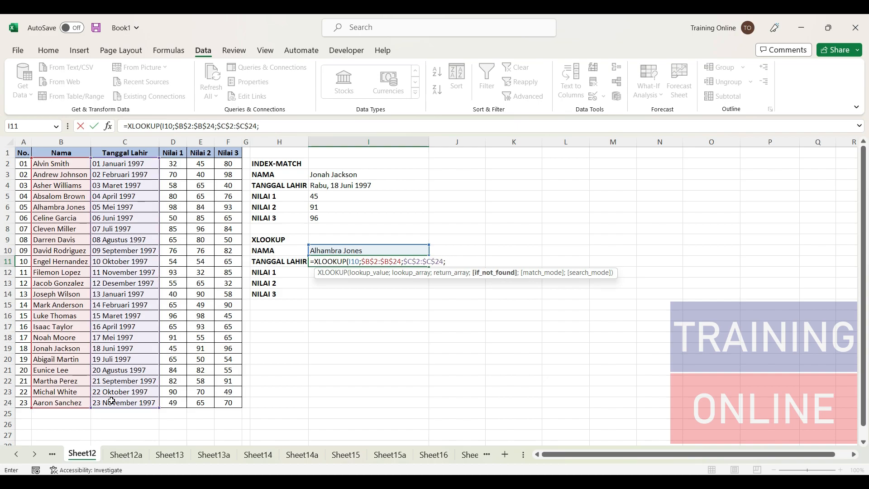
text(;)
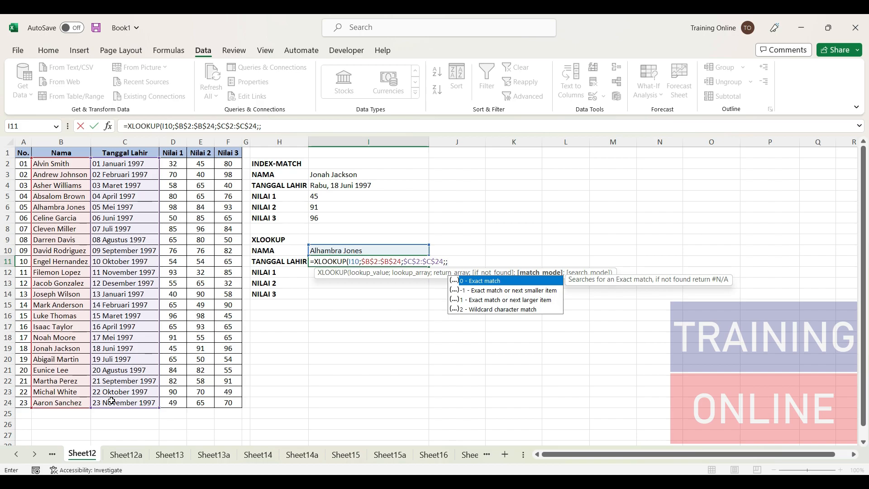
text(0;)
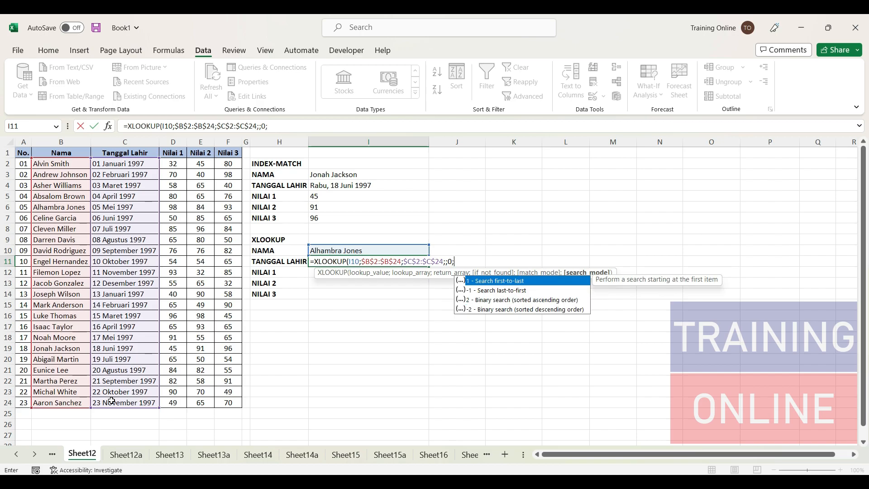
text())
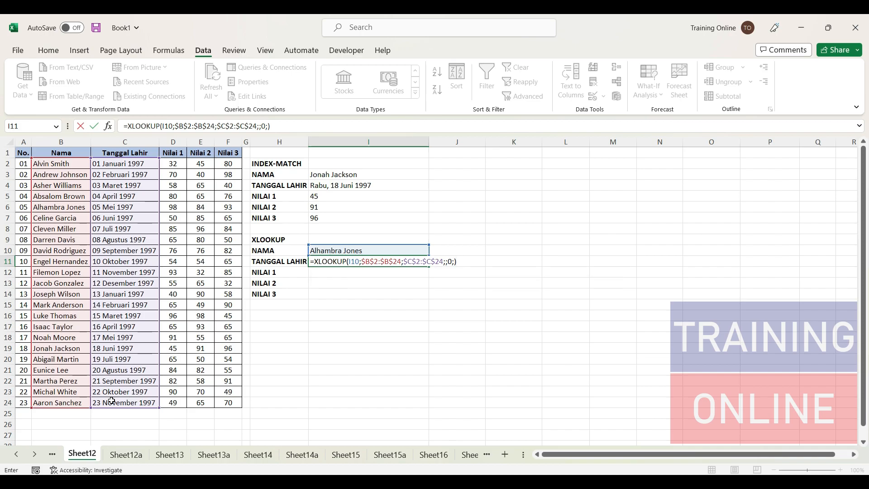
key(Return)
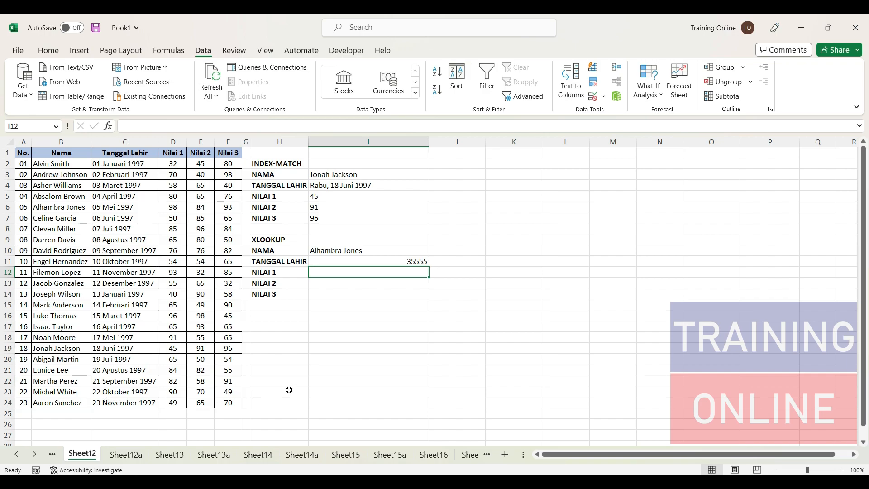
Copy the date formatting of I4 onto the TANGGAL LAHIR result in I11 with Format Painter
click(469, 331)
click(416, 263)
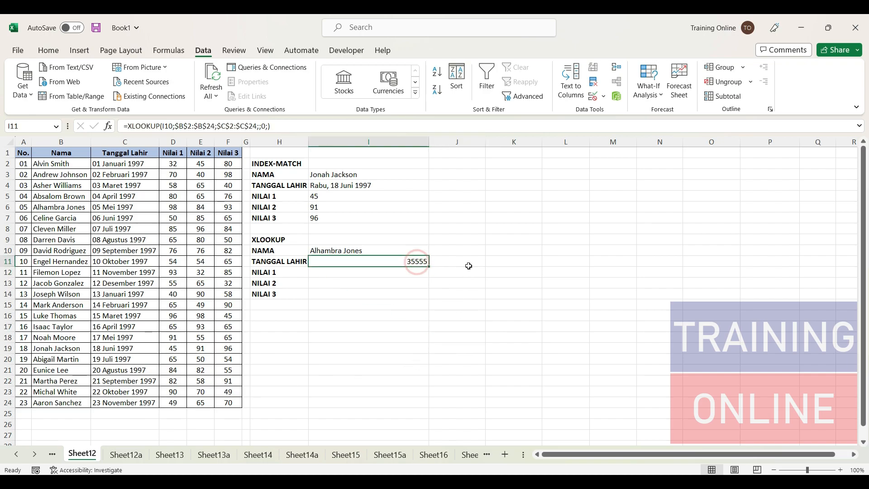
click(400, 189)
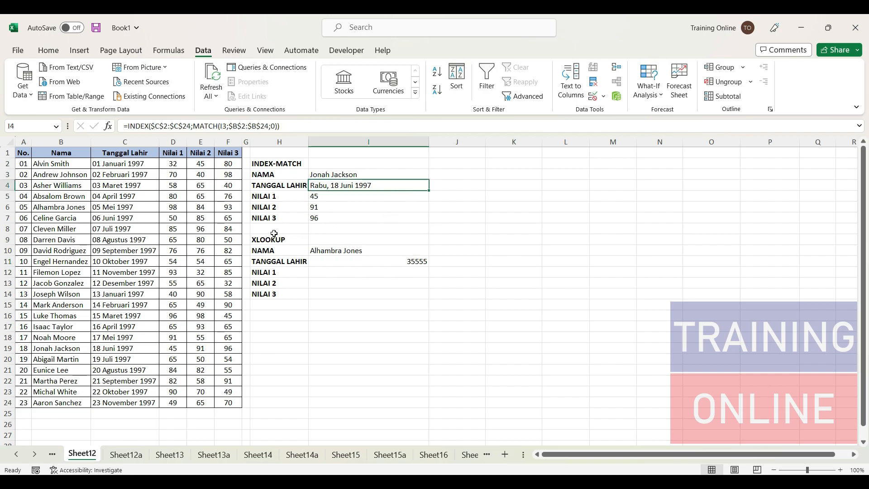
click(47, 51)
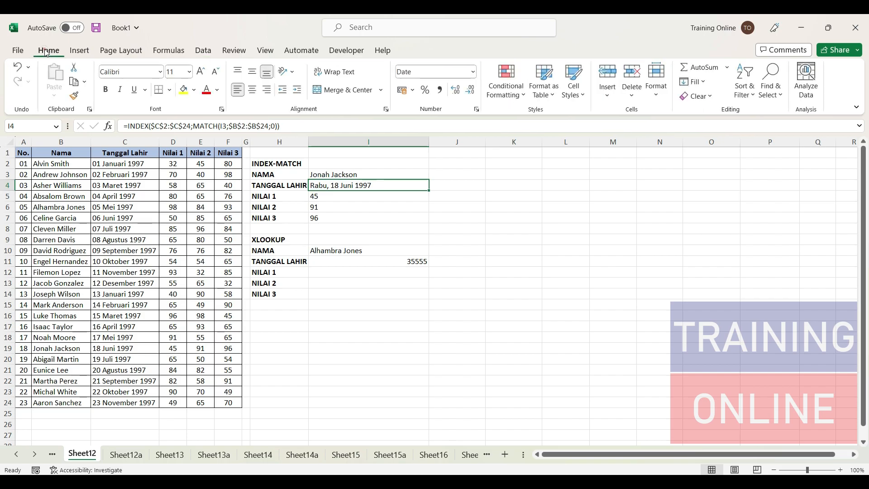
click(75, 96)
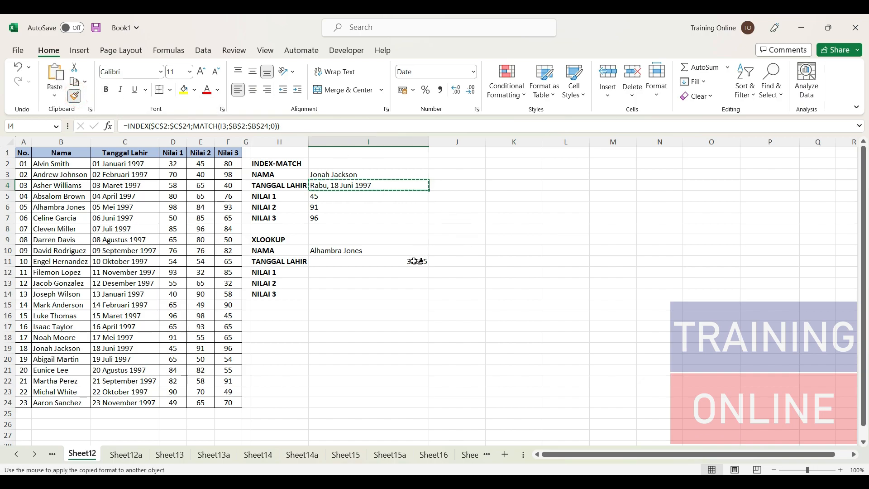
click(366, 261)
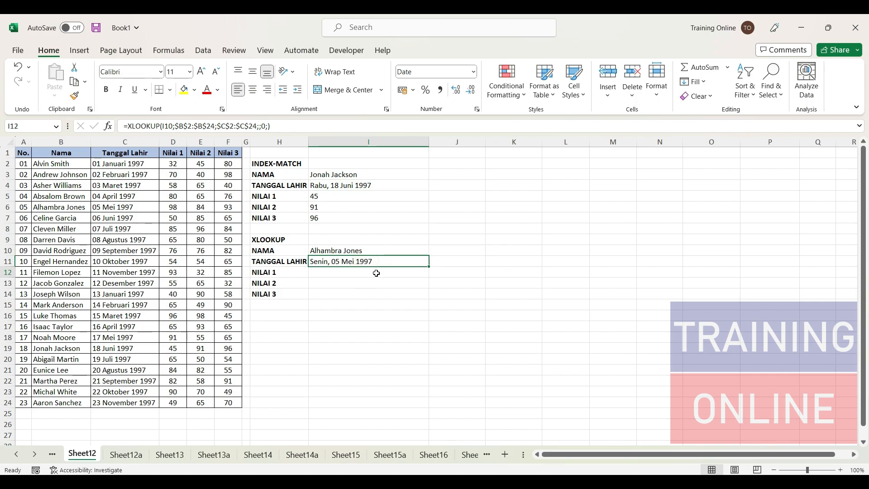
Enter =XLOOKUP(I10;$B$2:$B$24;$D$2:$D$24;;0;) in I12 to look up NILAI 1
click(376, 273)
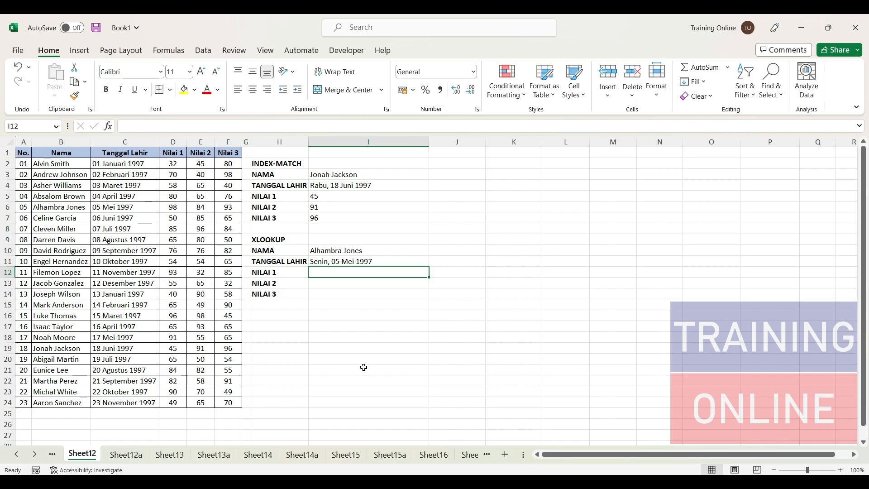
text(=)
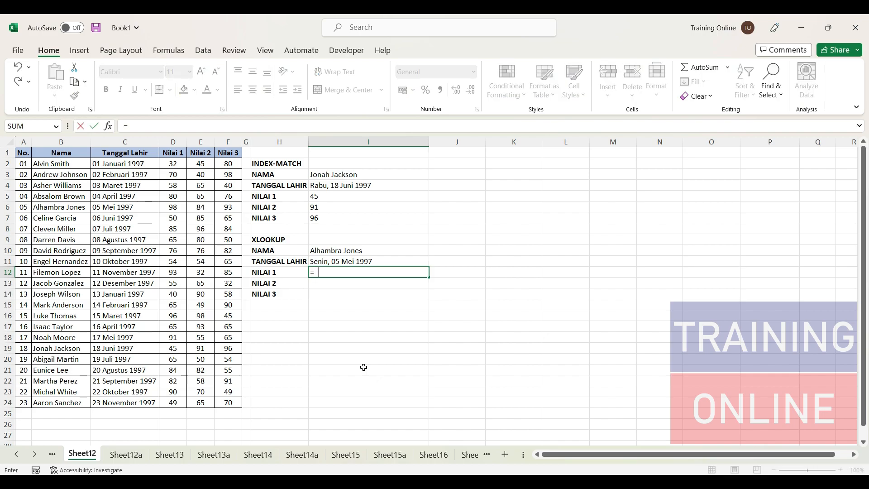
text(XLOOKUP)
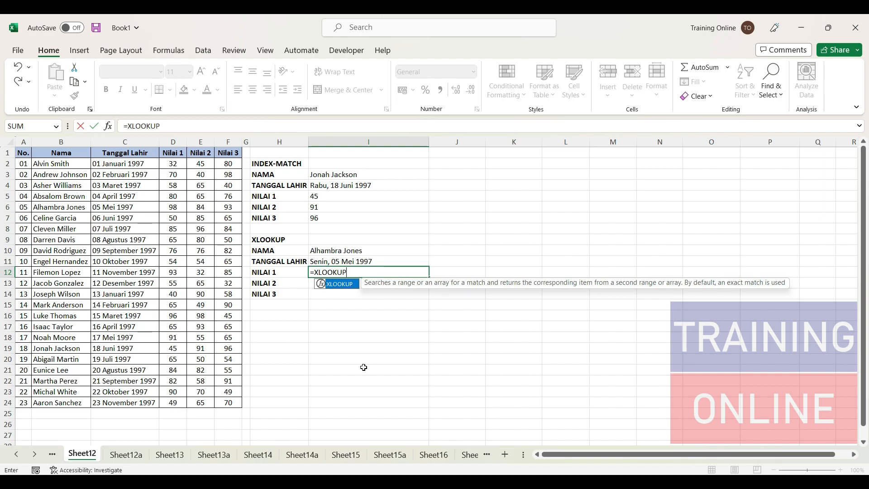
text(()
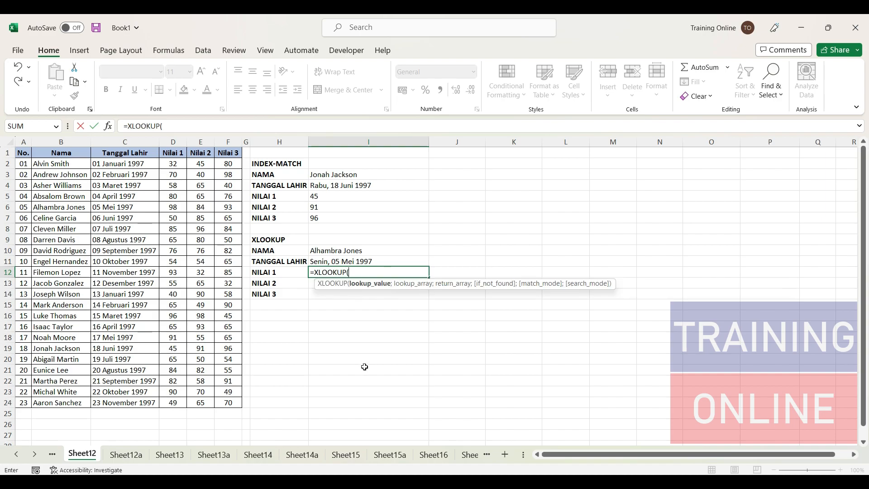
click(362, 250)
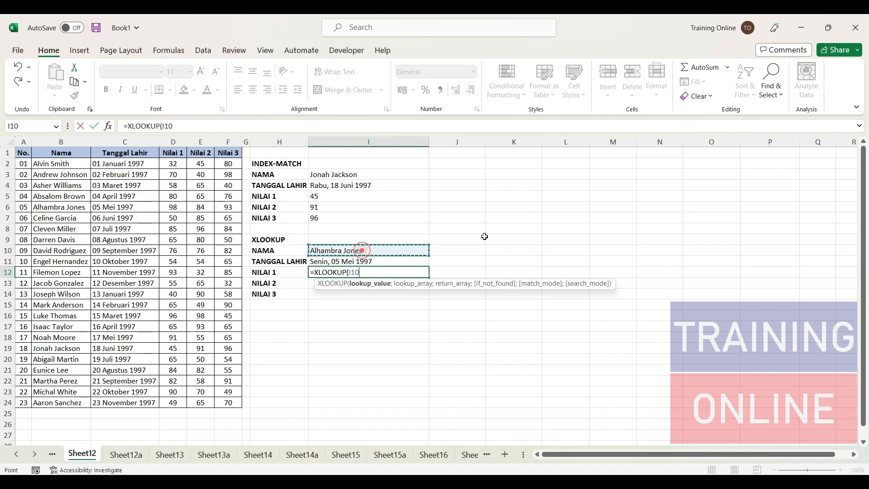
text(;)
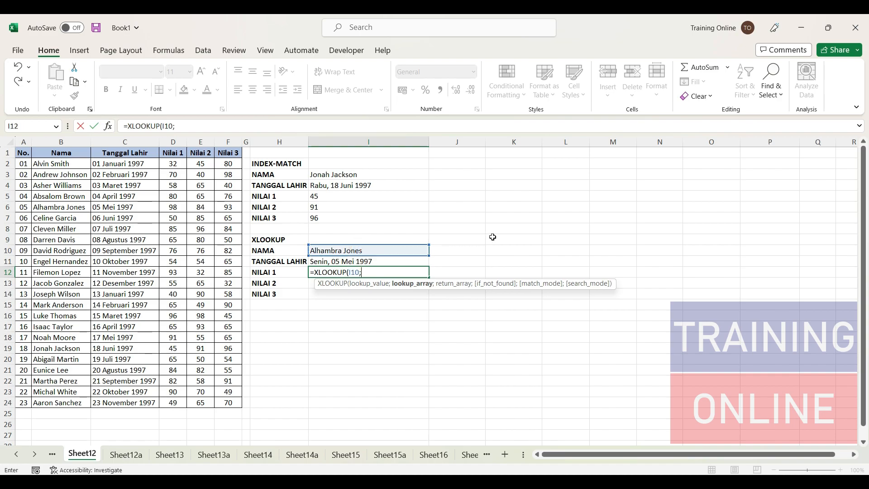
drag(41, 164, 55, 403)
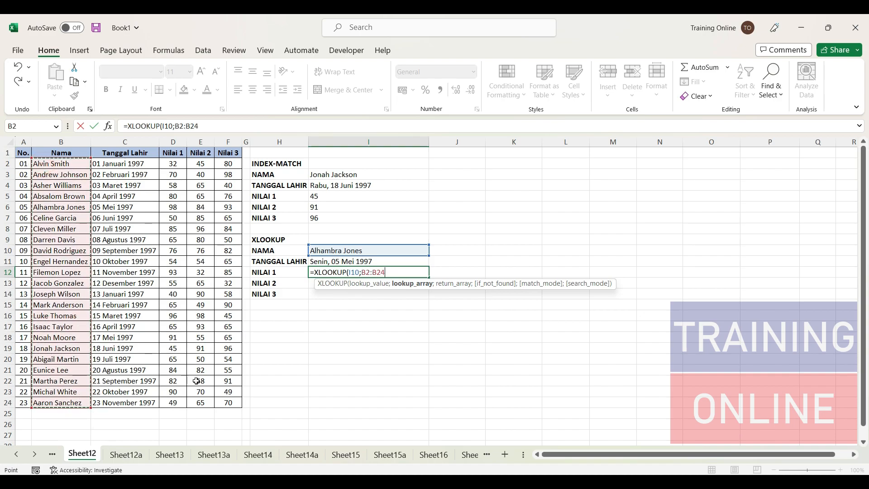
key(F4)
text(;)
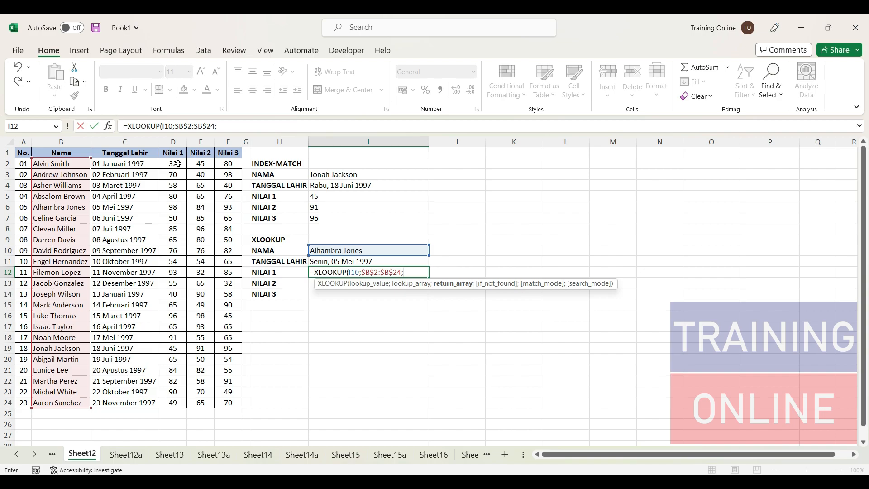
drag(178, 164, 171, 403)
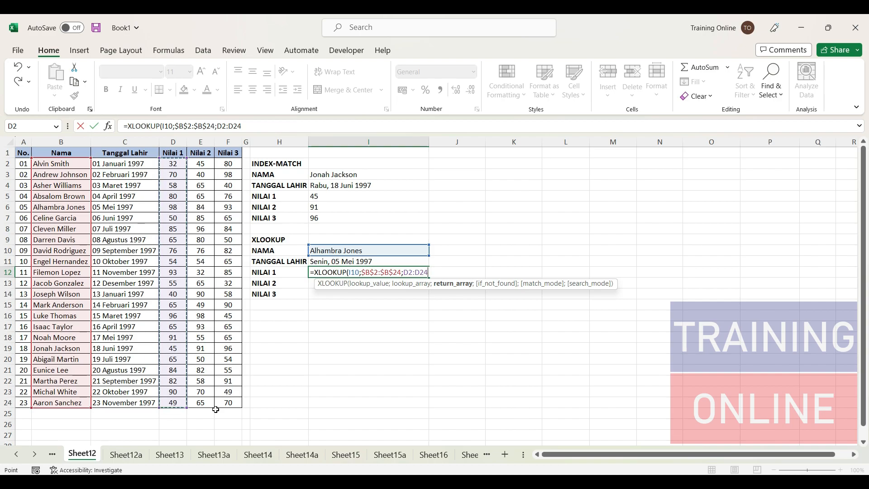
key(F4)
text(;;)
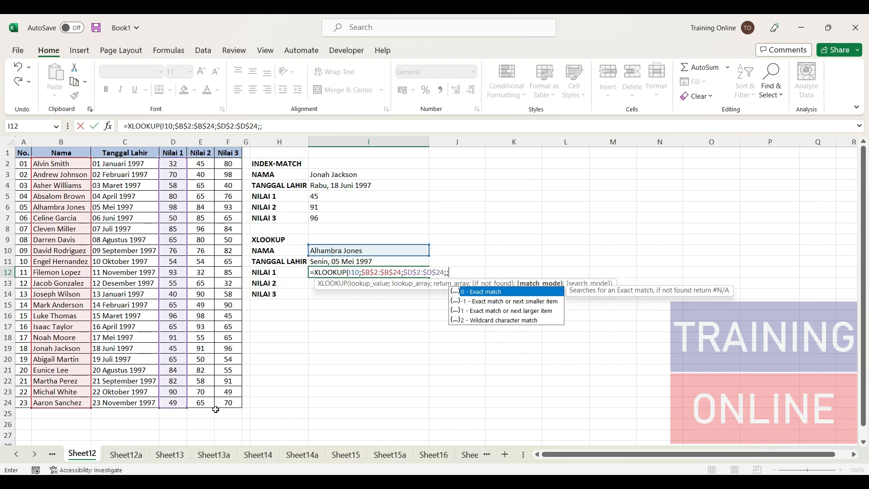
text(0;)
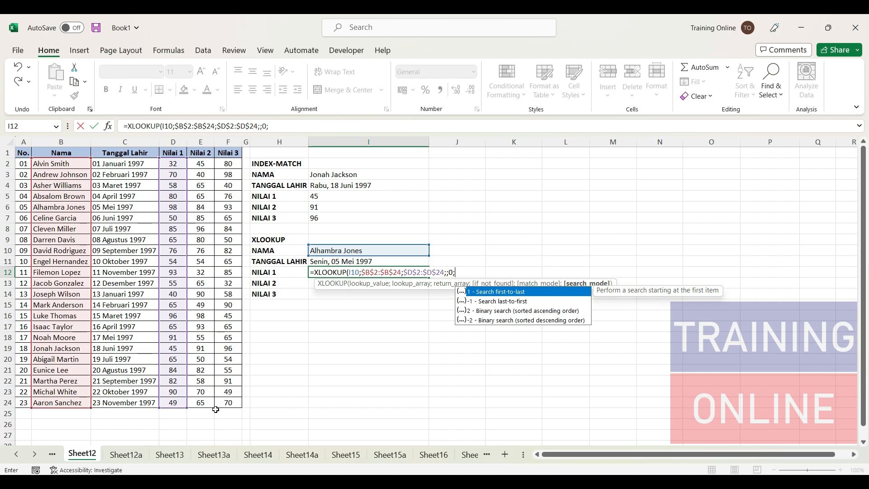
text())
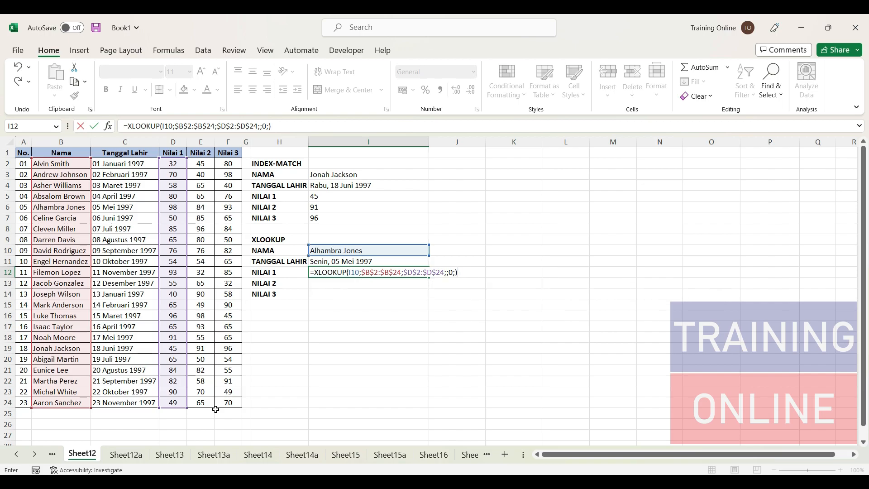
key(Return)
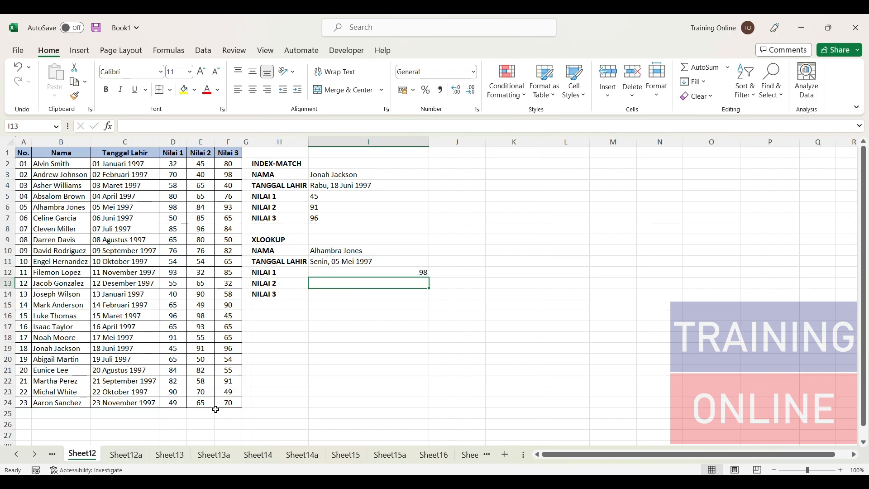
Copy the full XLOOKUP formula text from I12 and leave the cell's edit mode without altering it
click(420, 274)
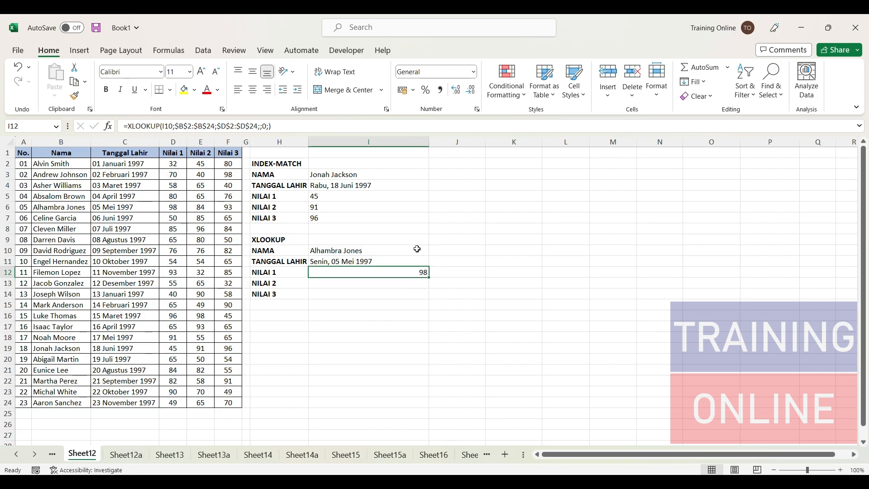
click(348, 127)
drag(348, 127, 124, 127)
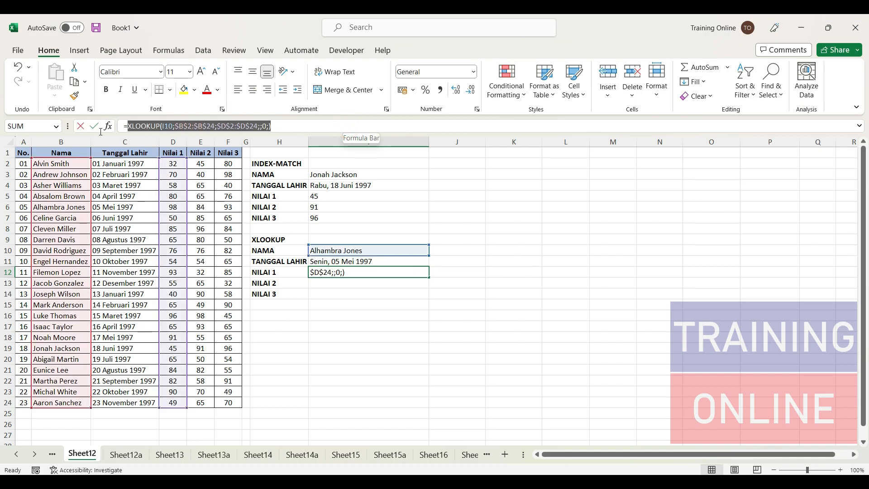
right_click(206, 128)
click(232, 146)
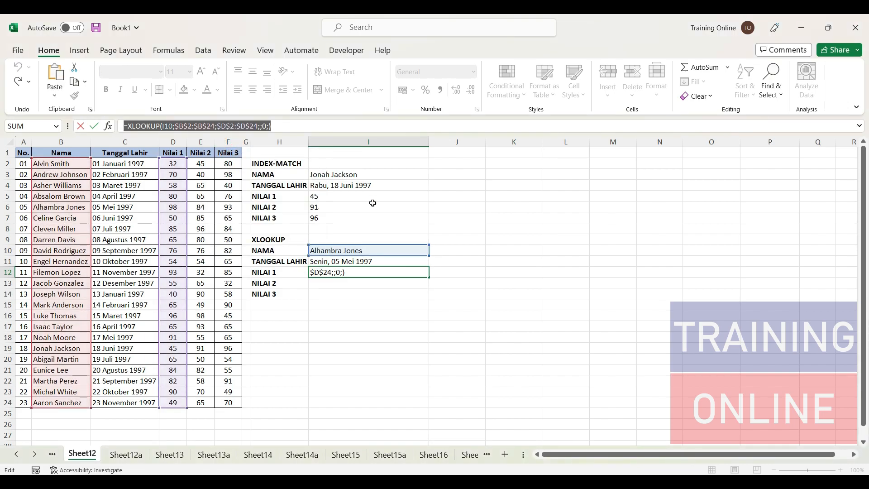
key(Escape)
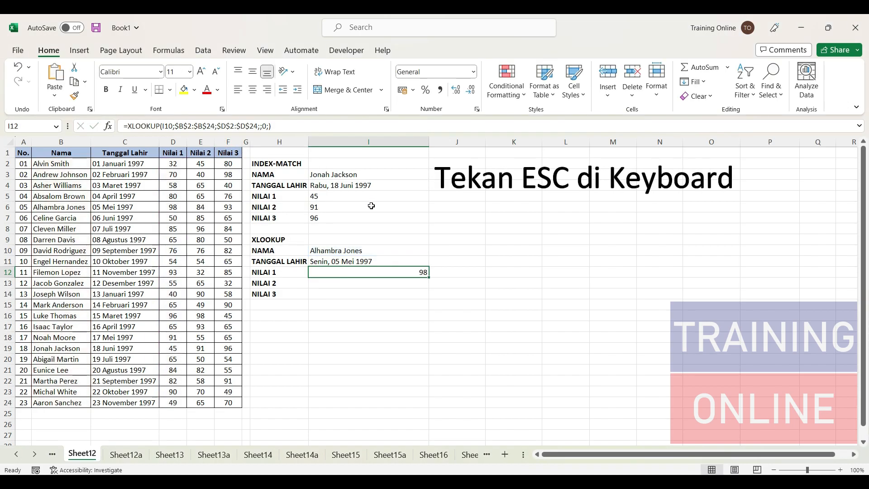
Paste the copied XLOOKUP formula into I13 and shift its return range to $E$2:$E$24 to look up NILAI 2
click(356, 284)
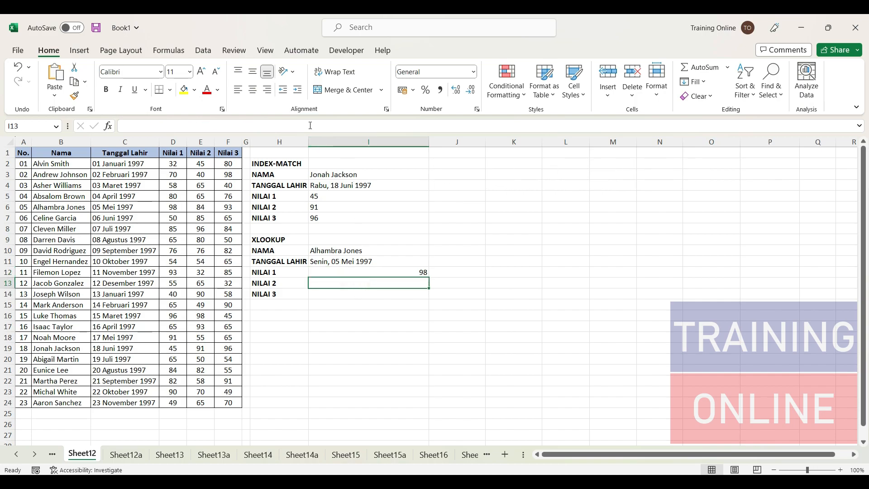
click(237, 125)
right_click(238, 125)
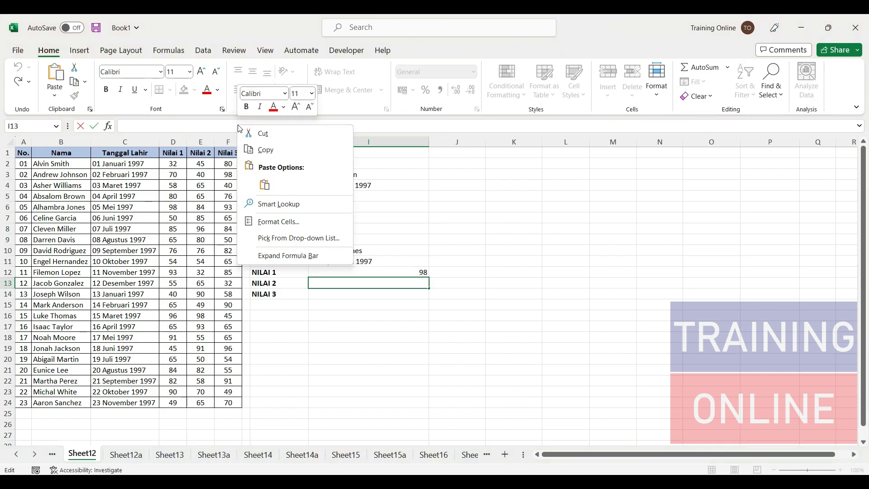
click(258, 186)
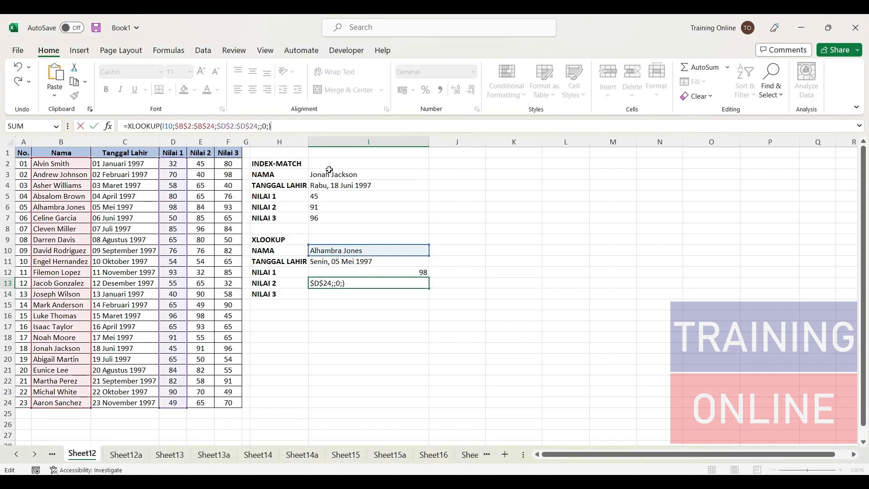
click(238, 125)
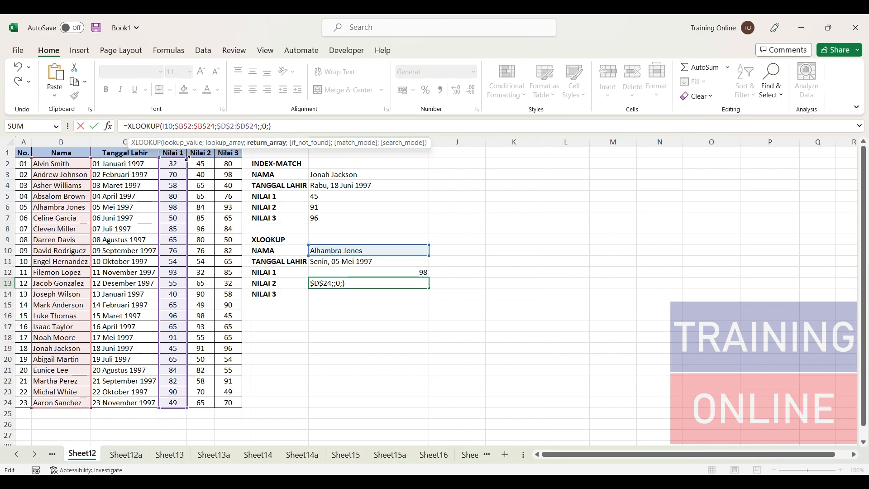
mouse_move(187, 159)
mouse_down()
mouse_move(206, 162)
mouse_move(199, 158)
mouse_up()
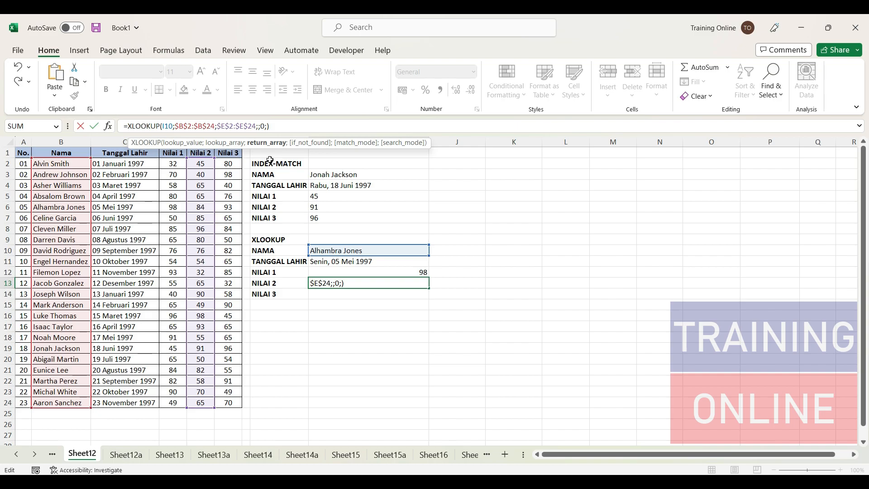
key(Return)
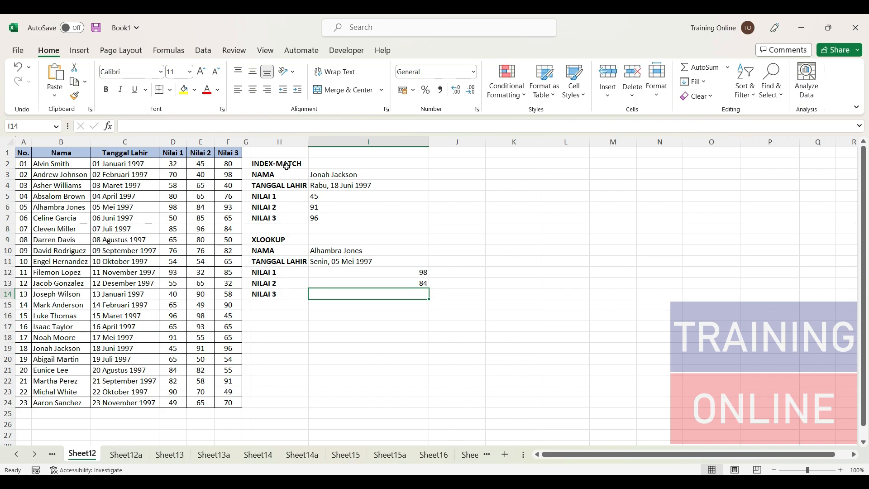
Paste the copied XLOOKUP formula into I14 and change its return range to $F$2:$F$24 to look up NILAI 3
click(266, 126)
right_click(266, 125)
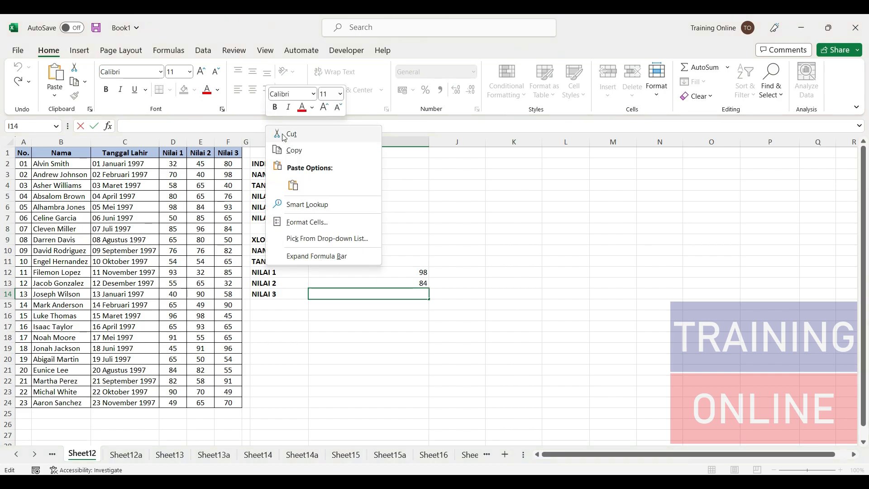
click(293, 185)
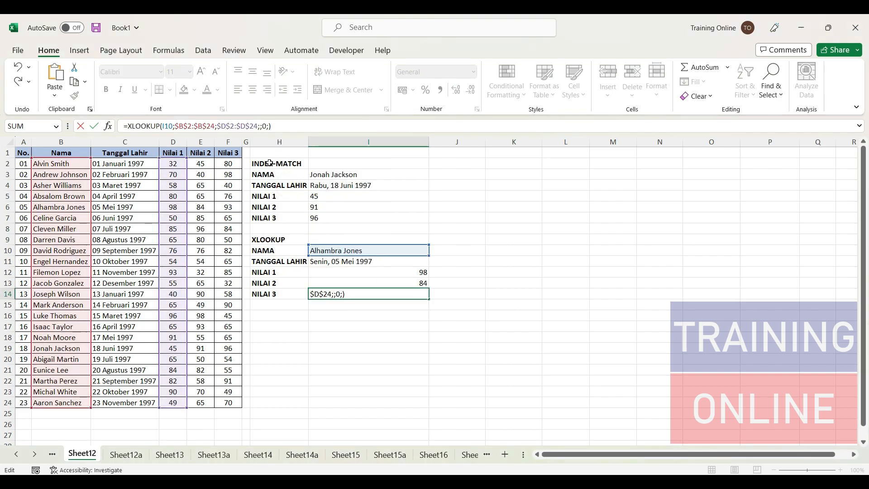
click(242, 127)
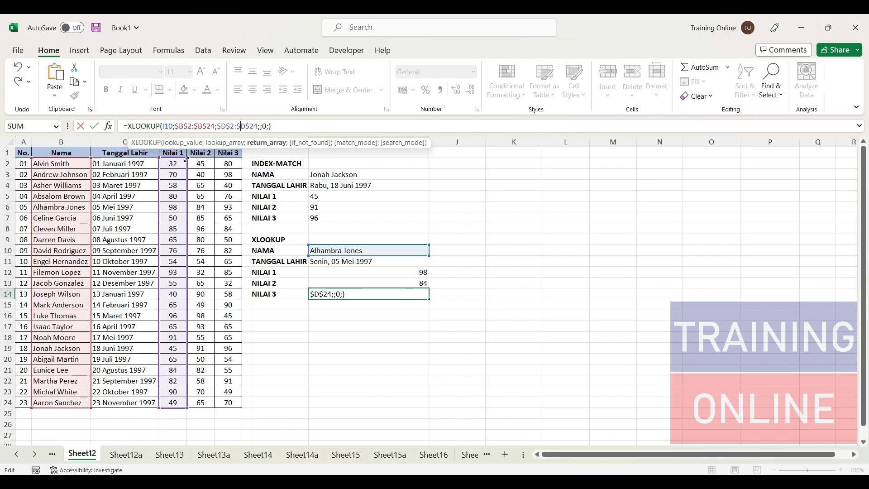
drag(187, 159, 239, 159)
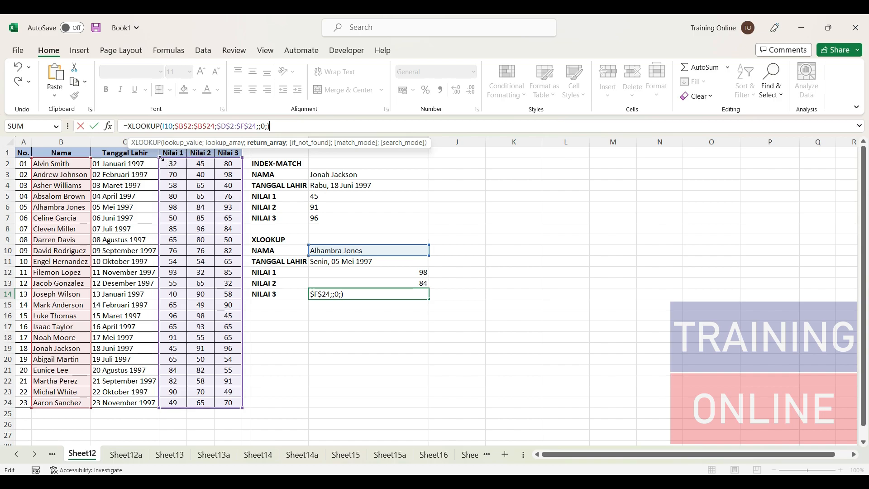
drag(161, 158, 228, 160)
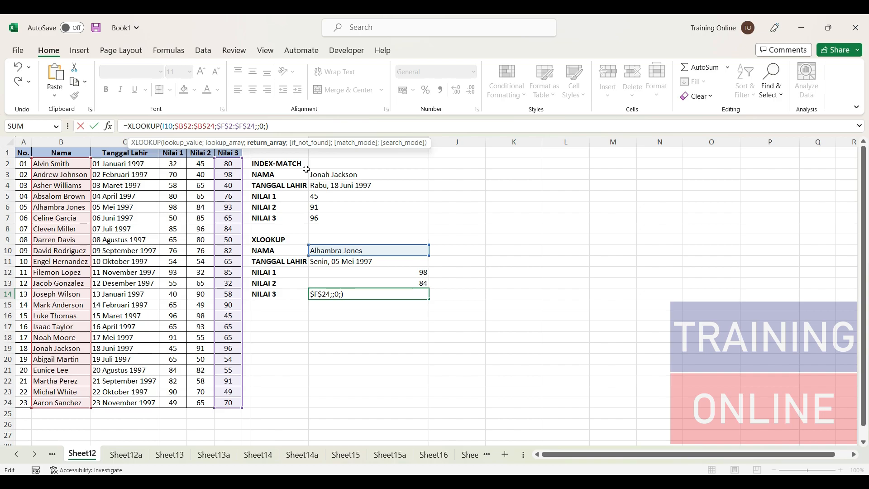
key(Return)
Left-align the three XLOOKUP score results in I12:I14
drag(417, 270, 414, 297)
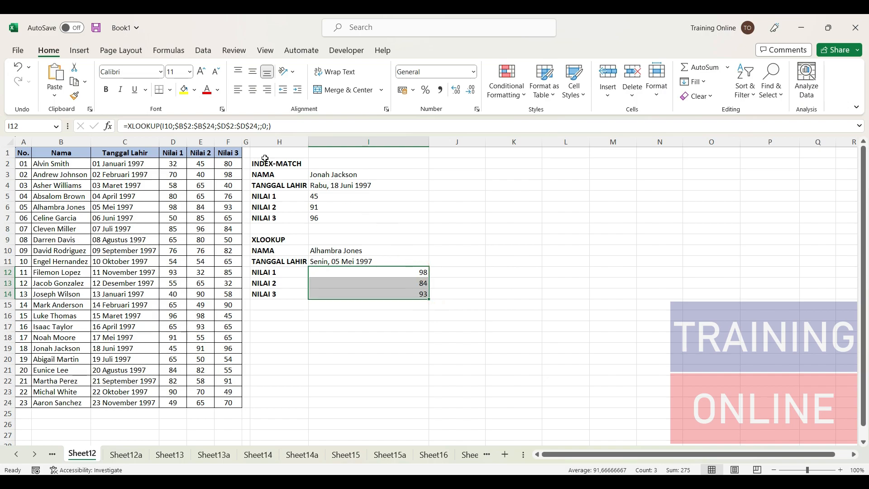
click(237, 93)
click(364, 335)
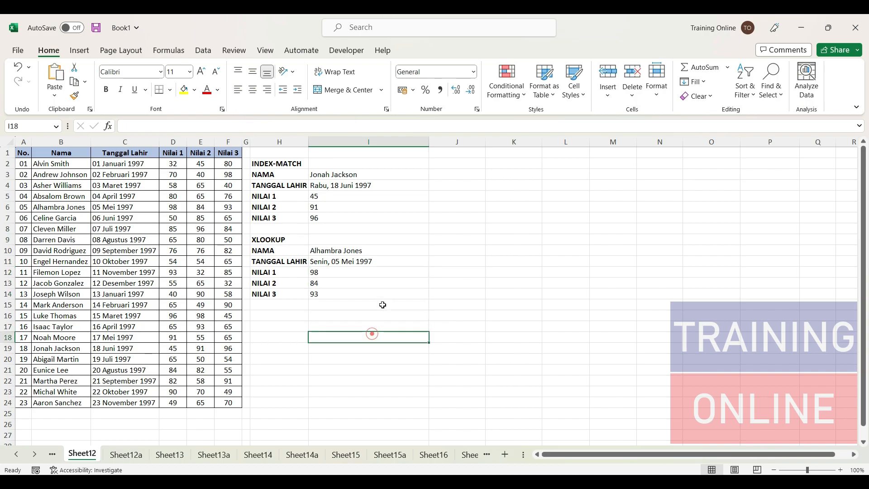
Test the XLOOKUP block by choosing the names numbered 03, 08 and 13 in turn from the dropdown in I10
click(364, 258)
click(359, 251)
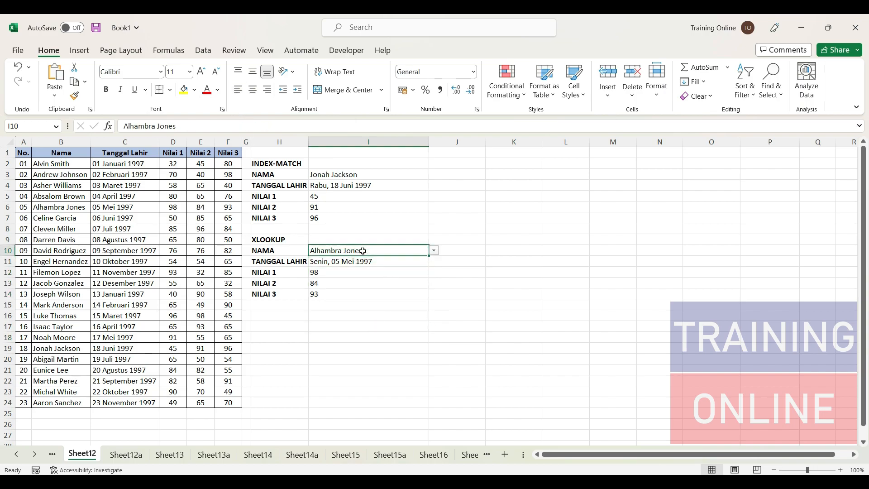
click(433, 250)
drag(431, 280, 430, 274)
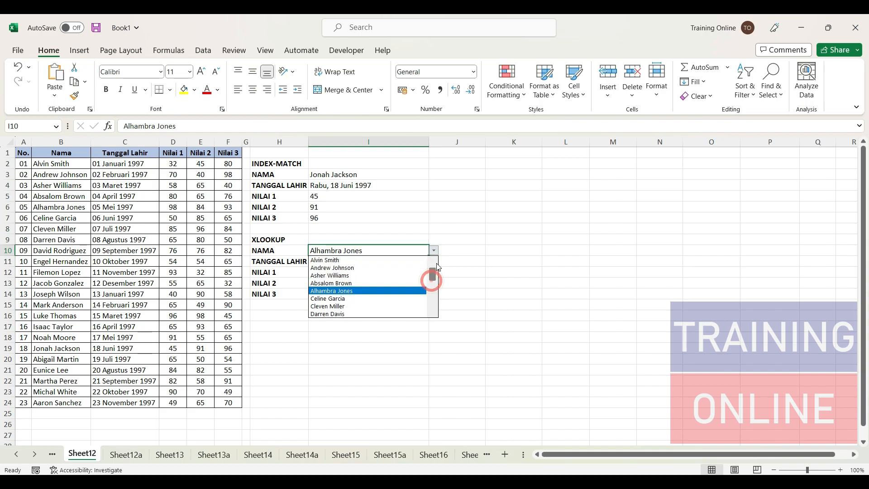
click(368, 275)
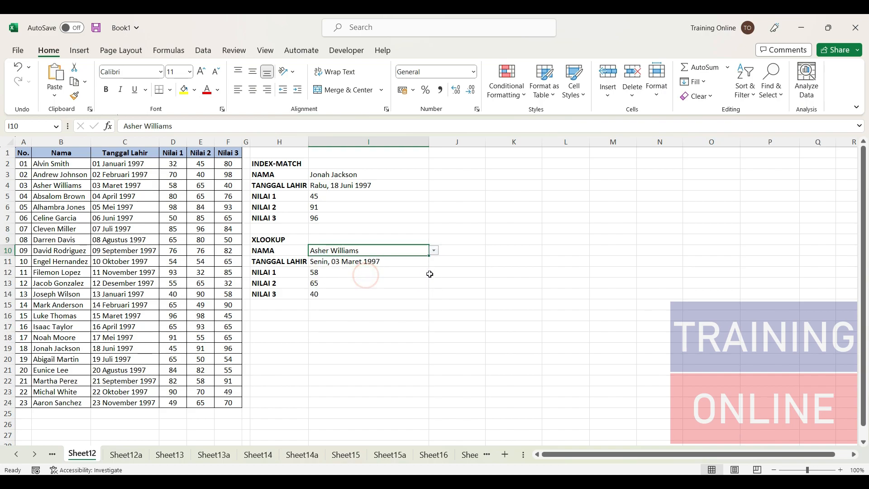
click(437, 251)
click(422, 253)
click(433, 251)
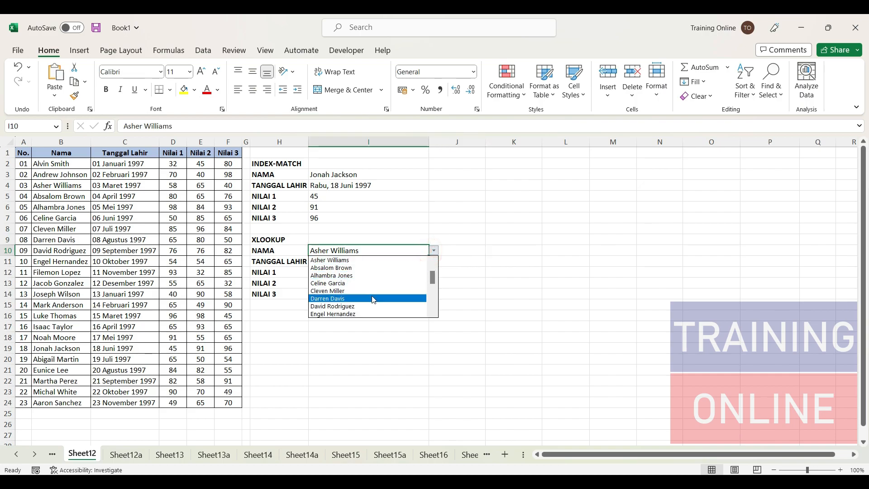
click(370, 297)
click(434, 251)
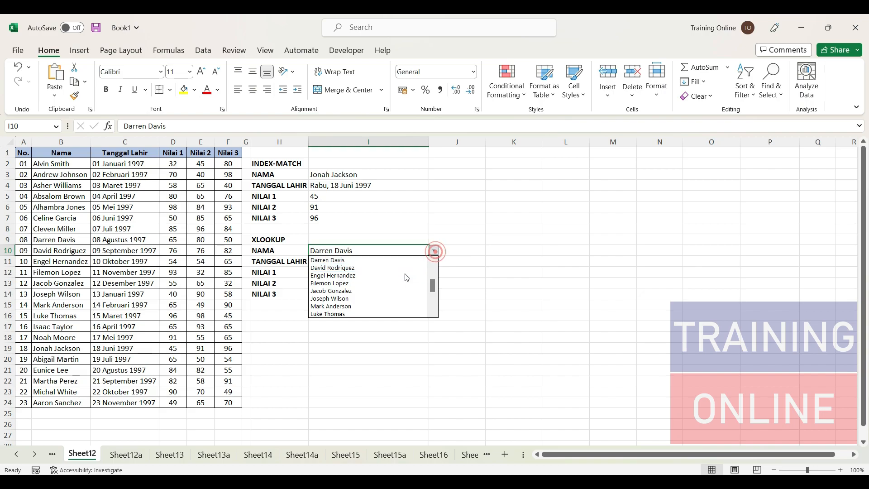
click(373, 299)
Choose the first name in the list, No. 01, from the XLOOKUP block's NAMA dropdown in I10
click(434, 251)
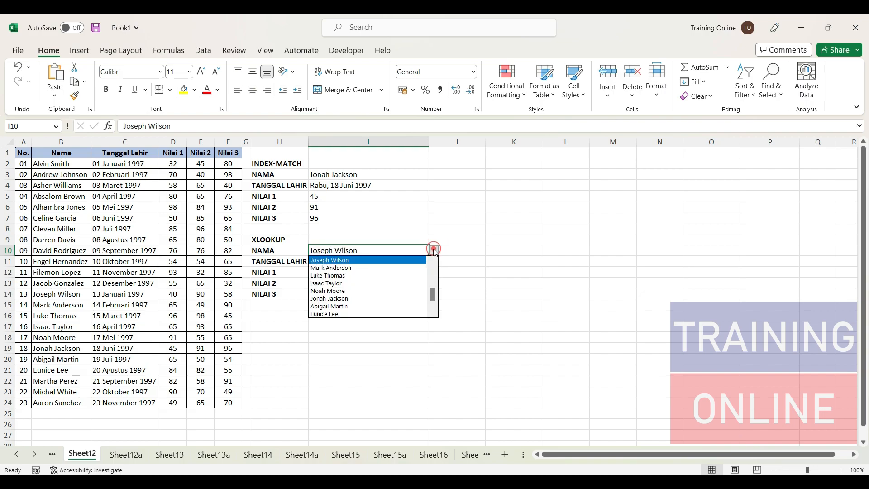
drag(431, 290, 430, 272)
click(405, 261)
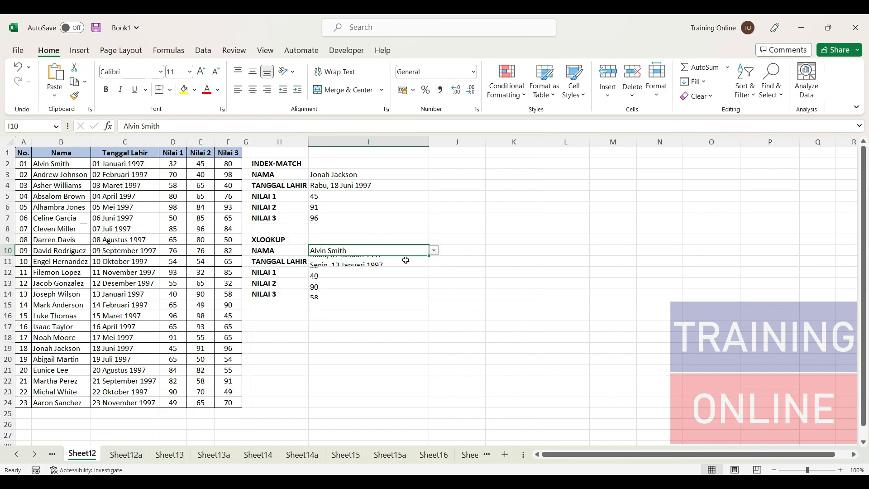
Choose the same No. 01 name from the INDEX-MATCH block's NAMA dropdown in I3
click(420, 175)
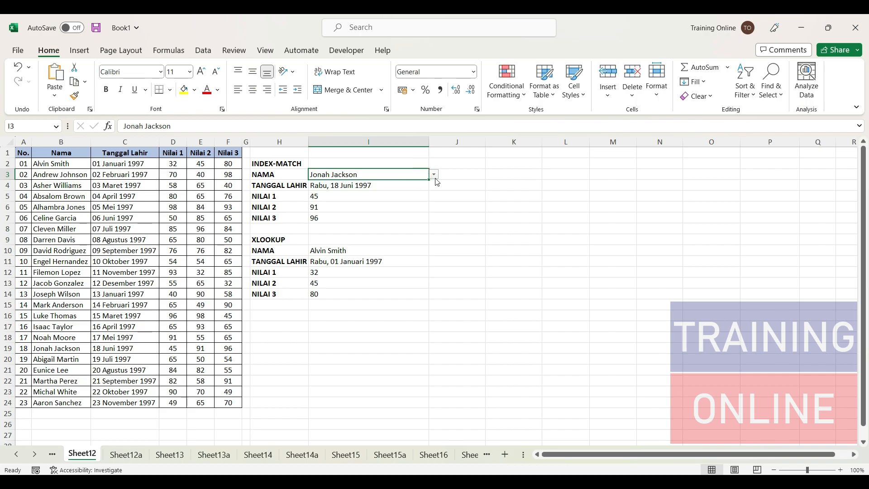
click(433, 175)
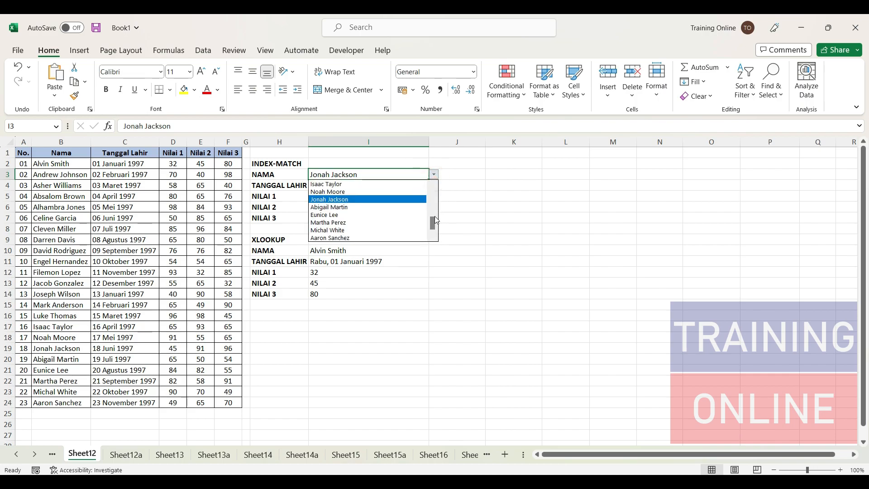
drag(430, 221, 434, 183)
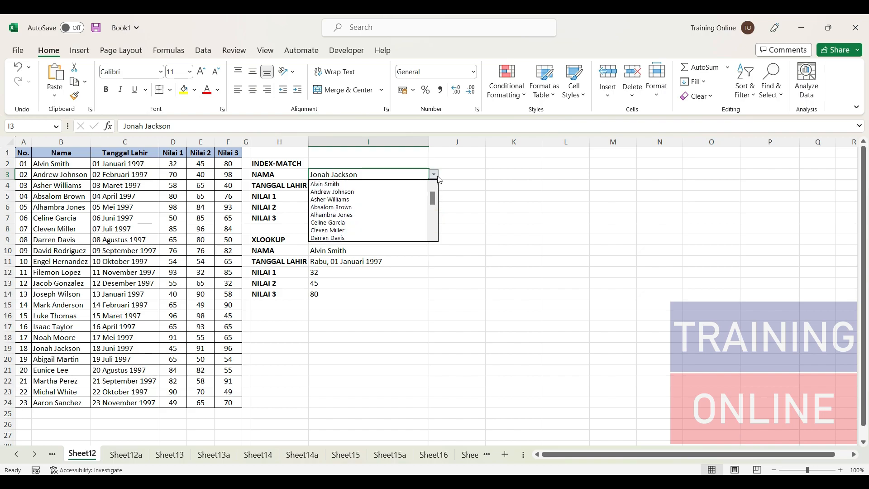
click(402, 184)
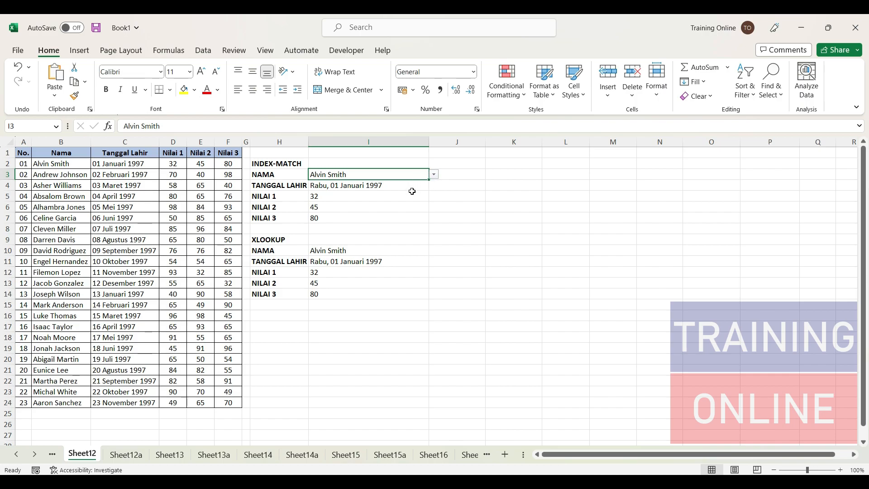
Compare the birth date and the three Nilai scores between the INDEX-MATCH and XLOOKUP blocks in H2:I14
click(411, 190)
click(392, 263)
drag(374, 199, 374, 214)
drag(361, 269, 352, 295)
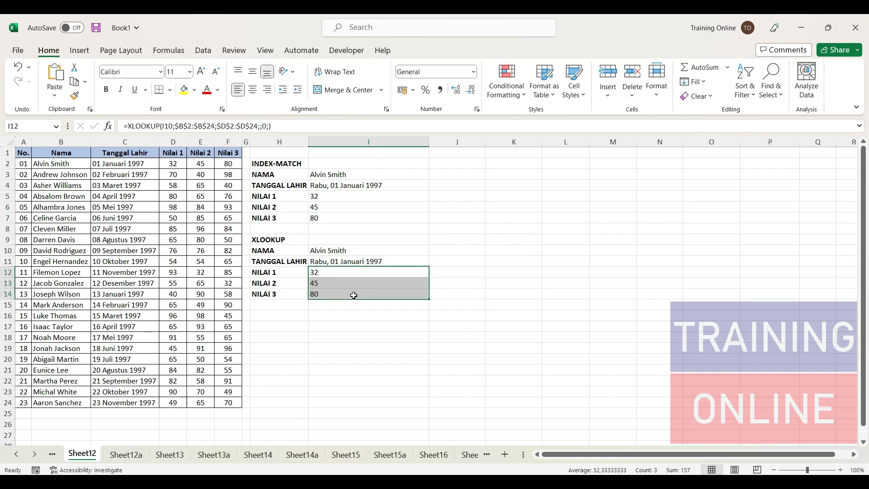
click(351, 163)
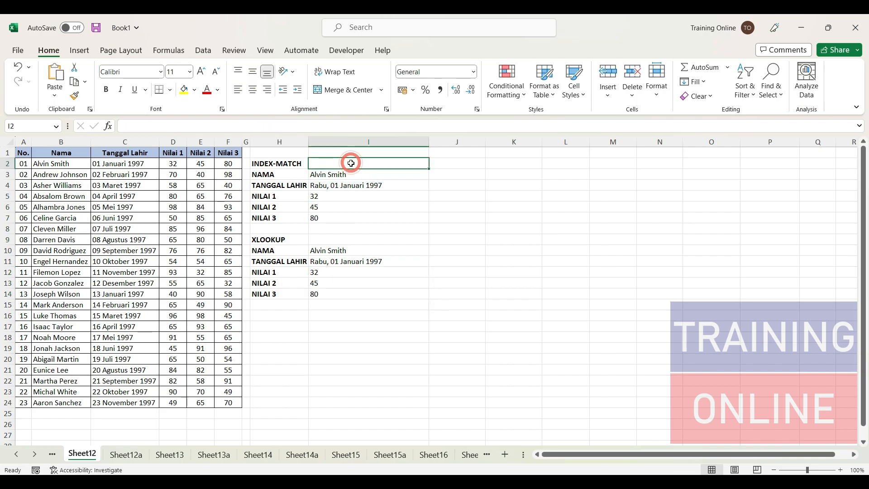
click(353, 239)
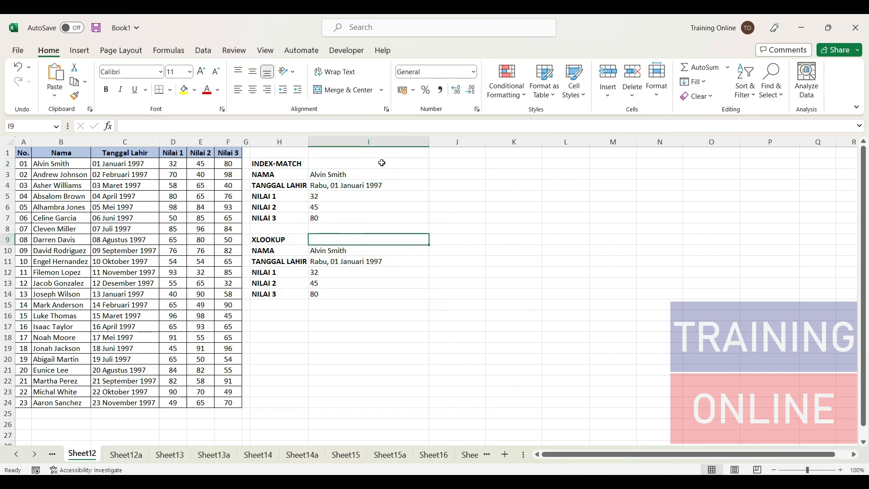
drag(296, 163, 343, 293)
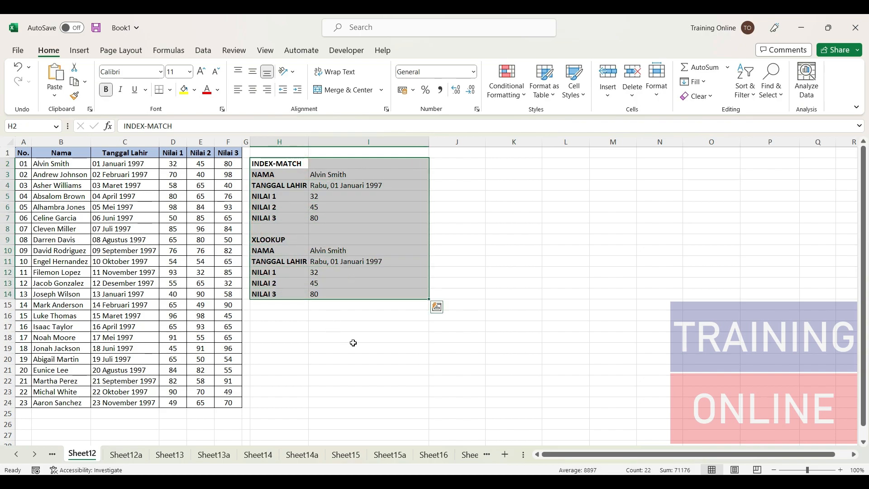